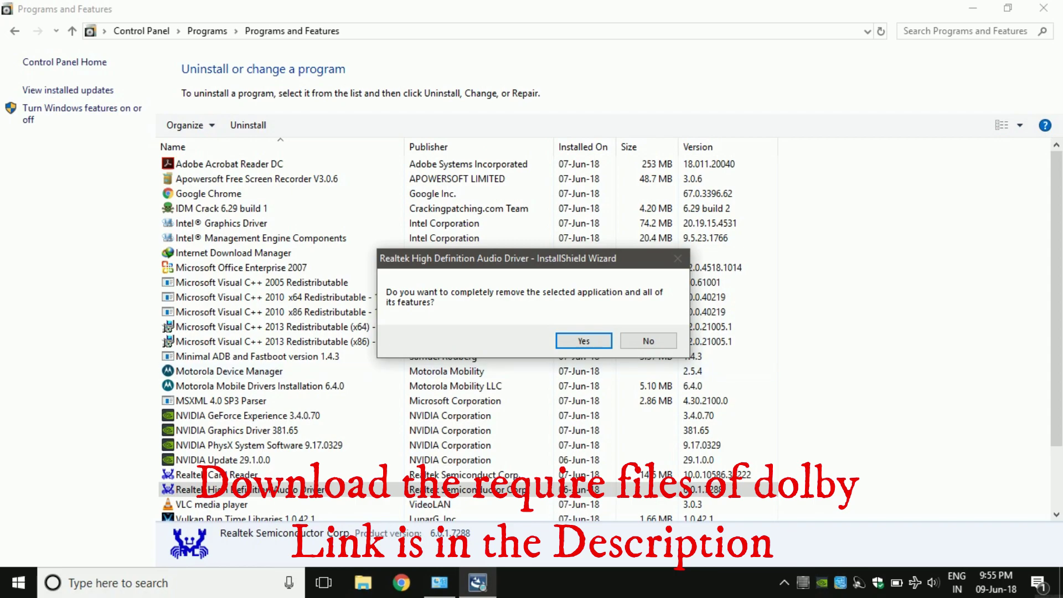
# Confirm the complete removal of the Realtek High Definition Audio Driver
pyautogui.press('Return')
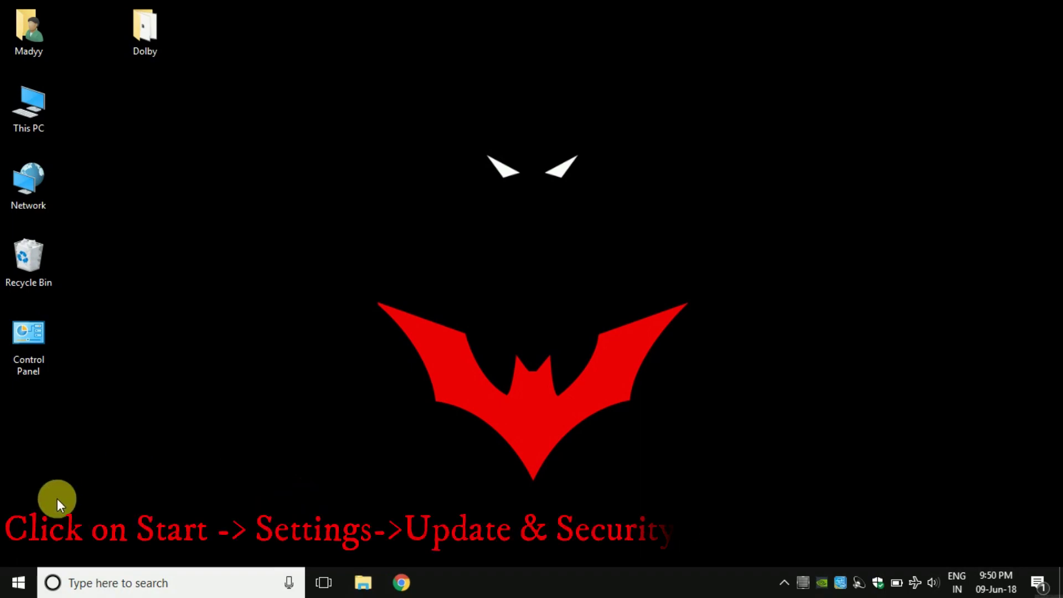
# Restart the PC into advanced startup from the Update & Security Recovery settings
pyautogui.click(16, 581)
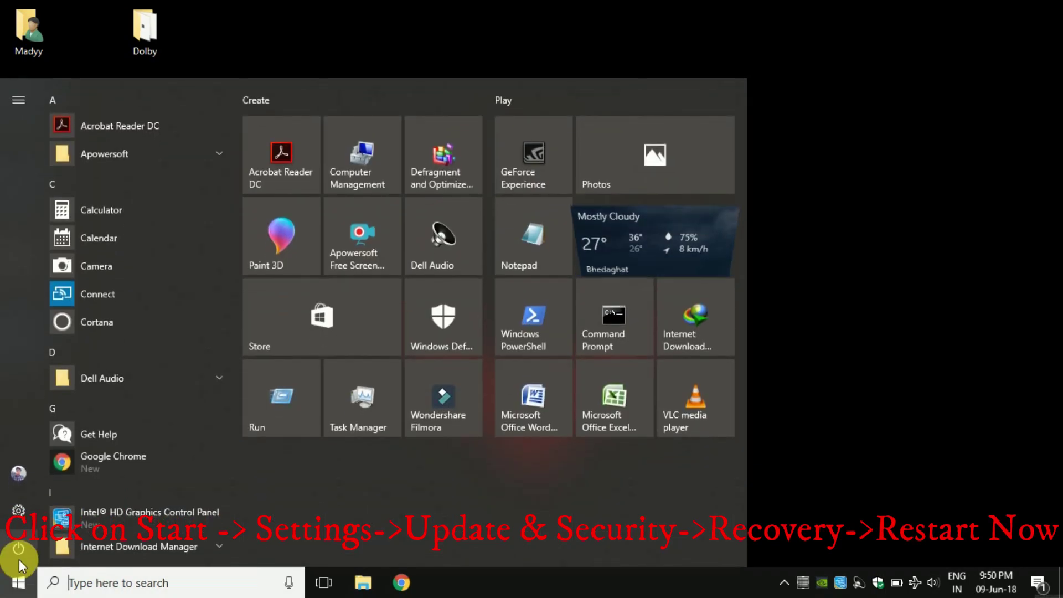
pyautogui.click(23, 512)
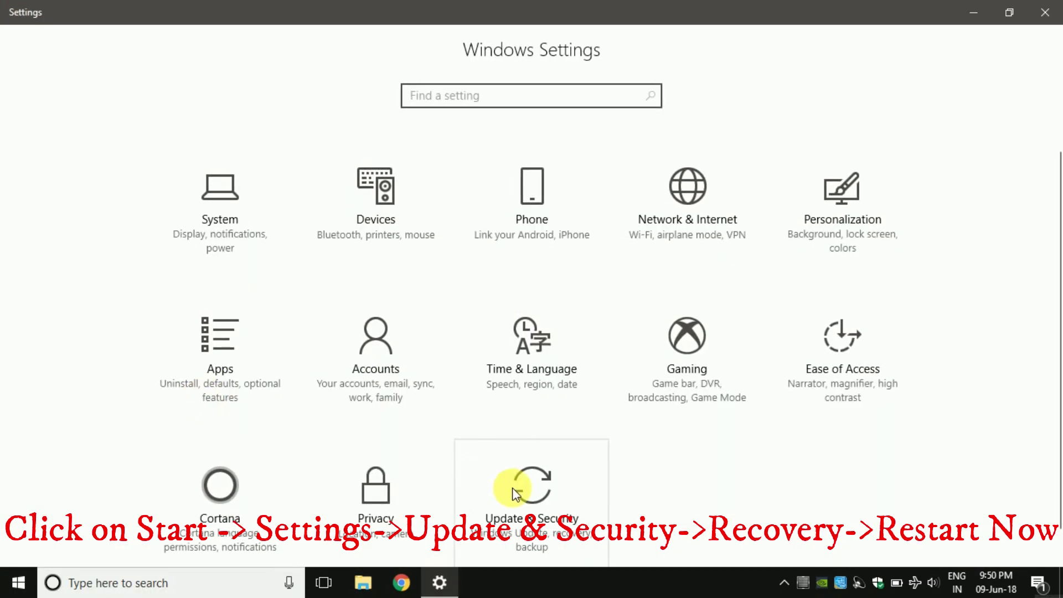
pyautogui.click(516, 493)
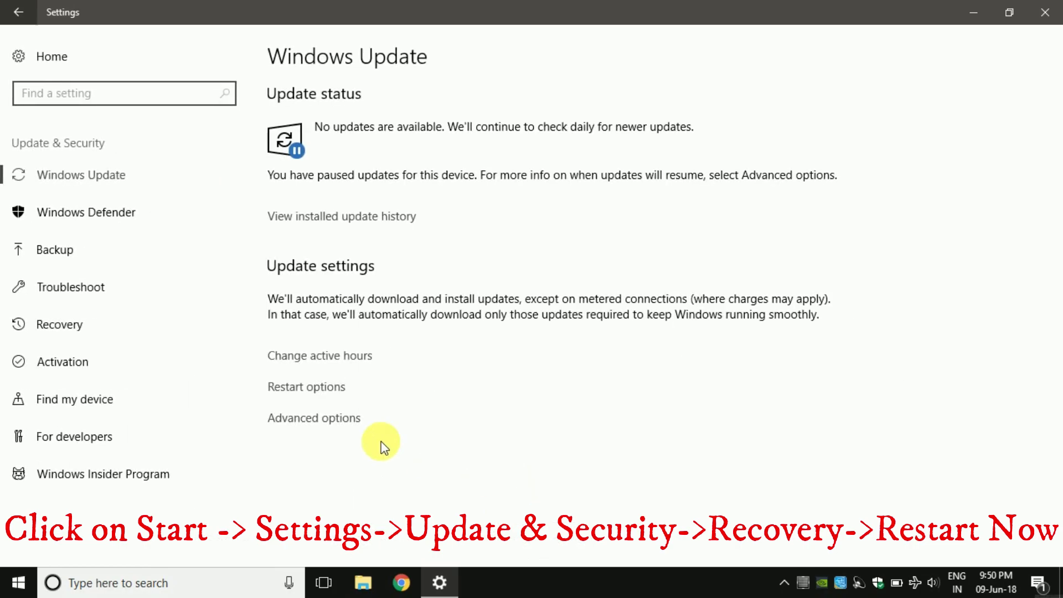
pyautogui.click(107, 319)
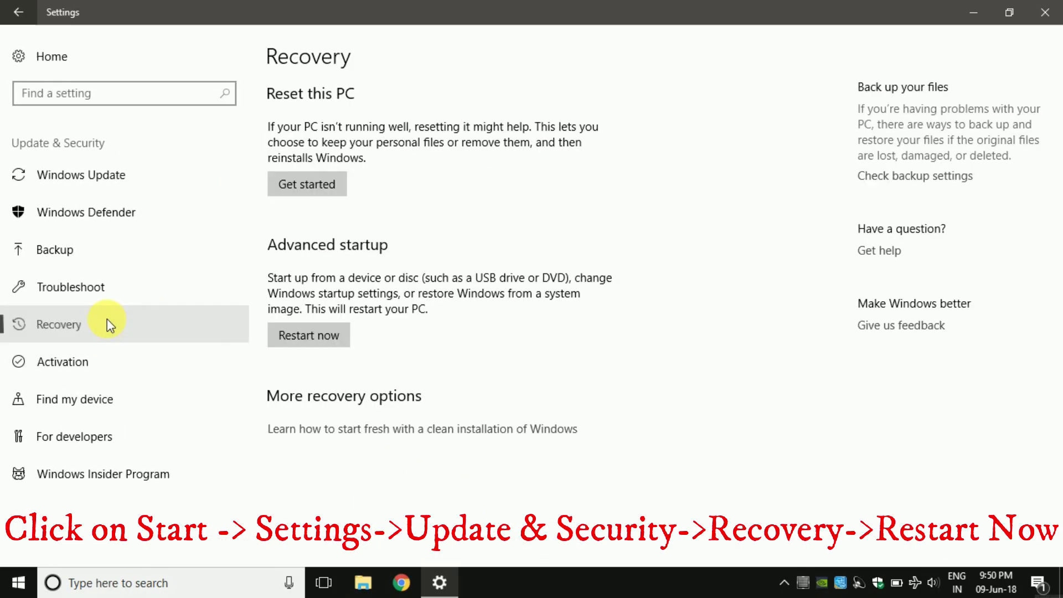
pyautogui.click(327, 338)
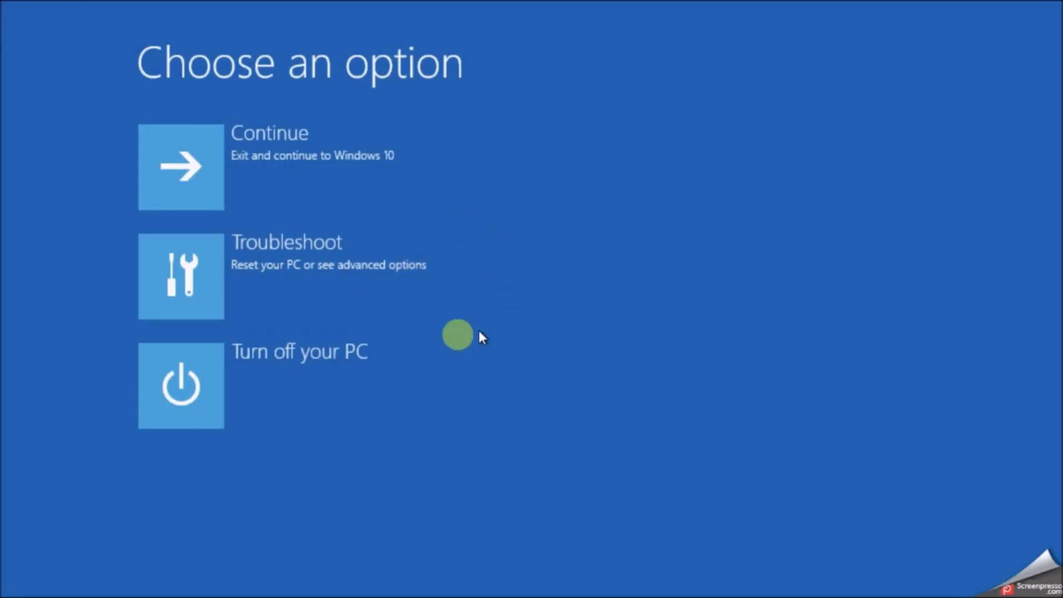
# Restart through the advanced troubleshooting Startup Settings and choose to disable driver signature enforcement
pyautogui.click(290, 280)
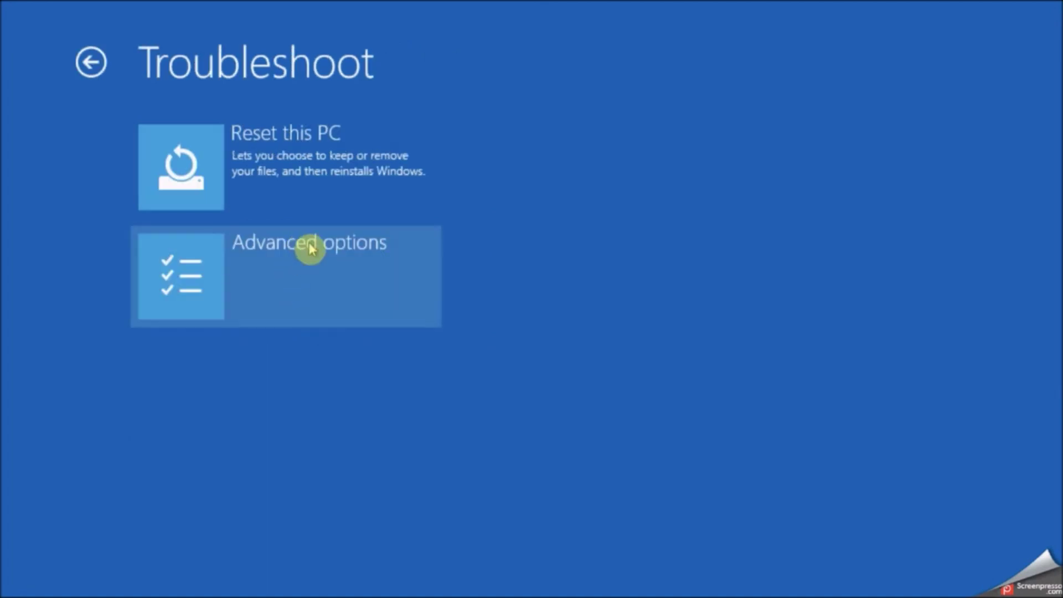
pyautogui.click(266, 261)
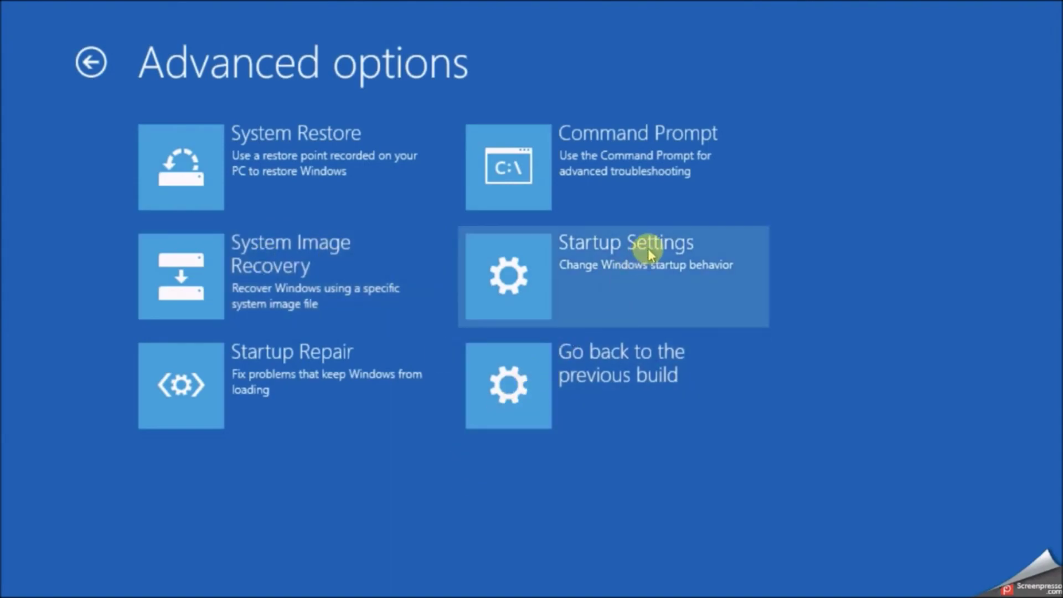
pyautogui.click(632, 287)
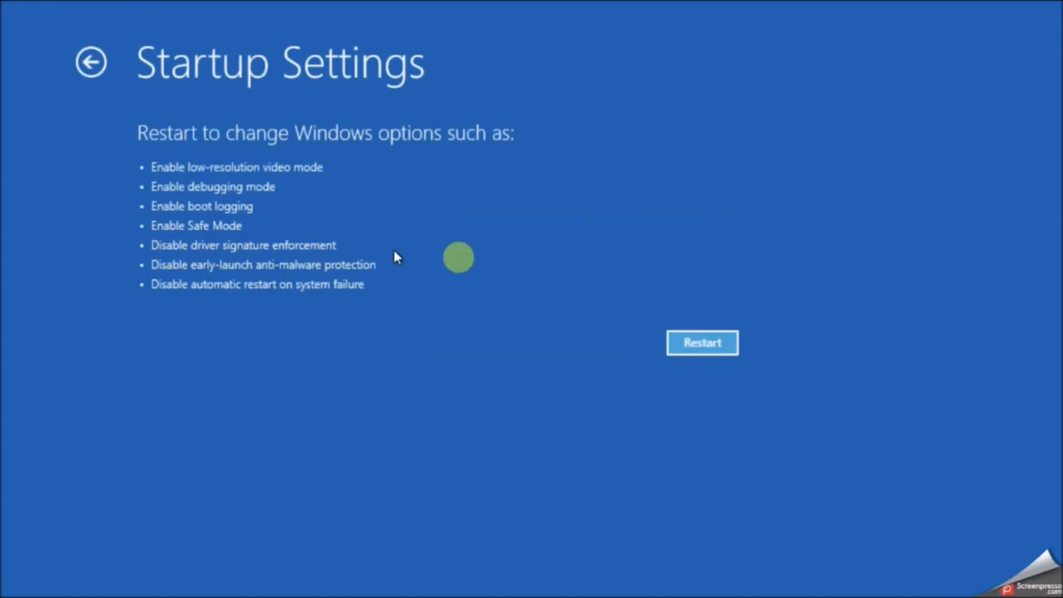
pyautogui.click(692, 351)
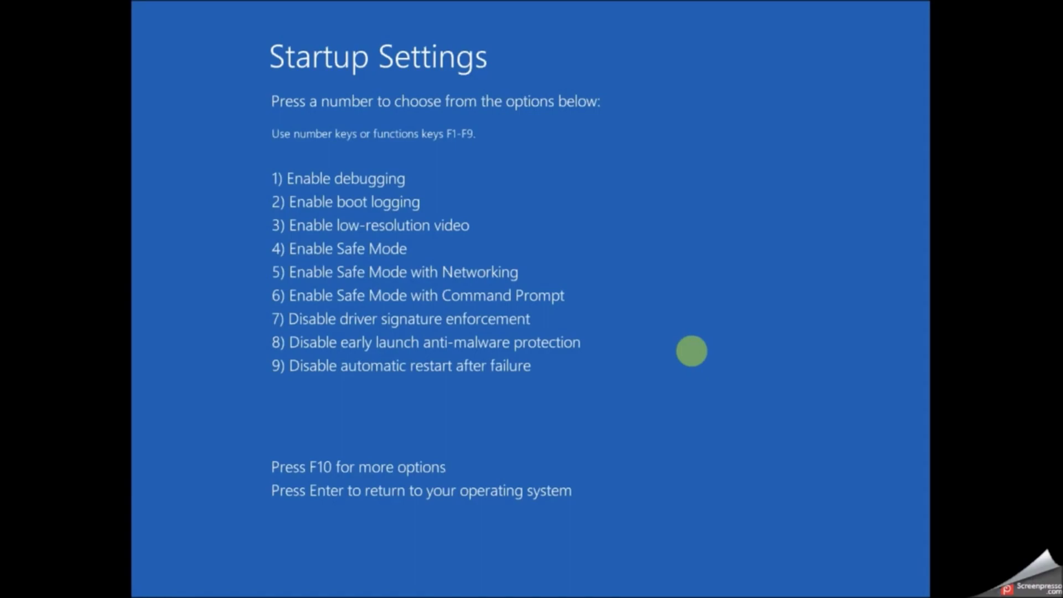
pyautogui.press('7')
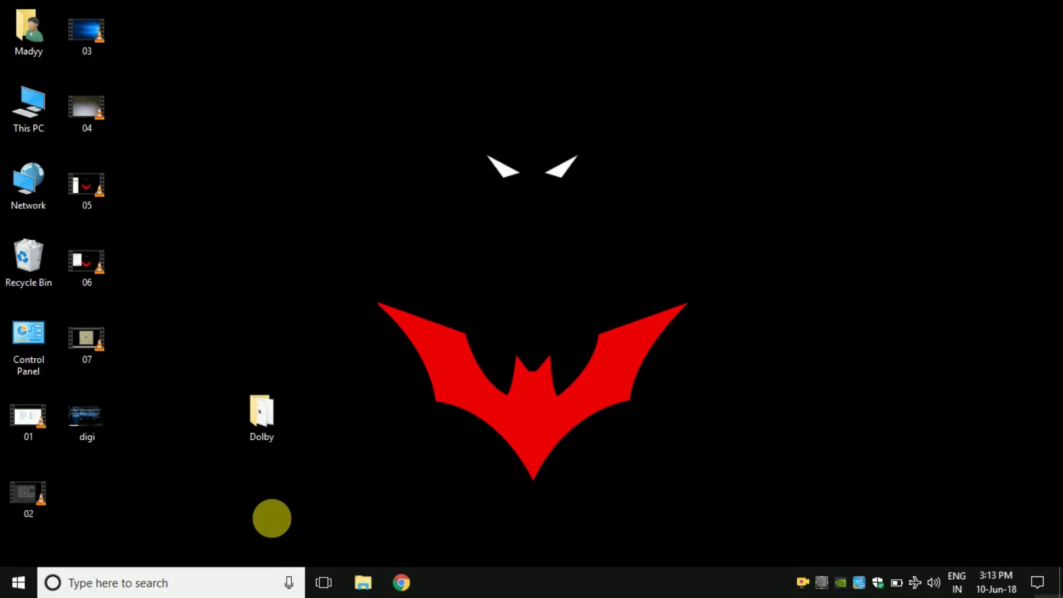
# Check the contents of the Dolby desktop folder and its Dolby Digital Plus Home Theatre subfolder, and close the window
pyautogui.click(176, 584)
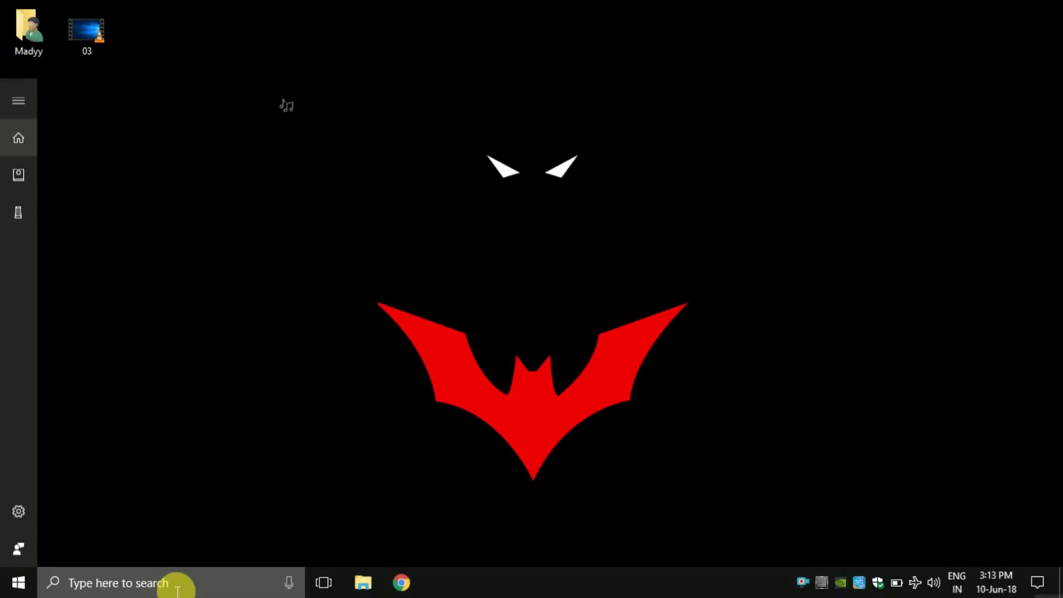
pyautogui.click(520, 391)
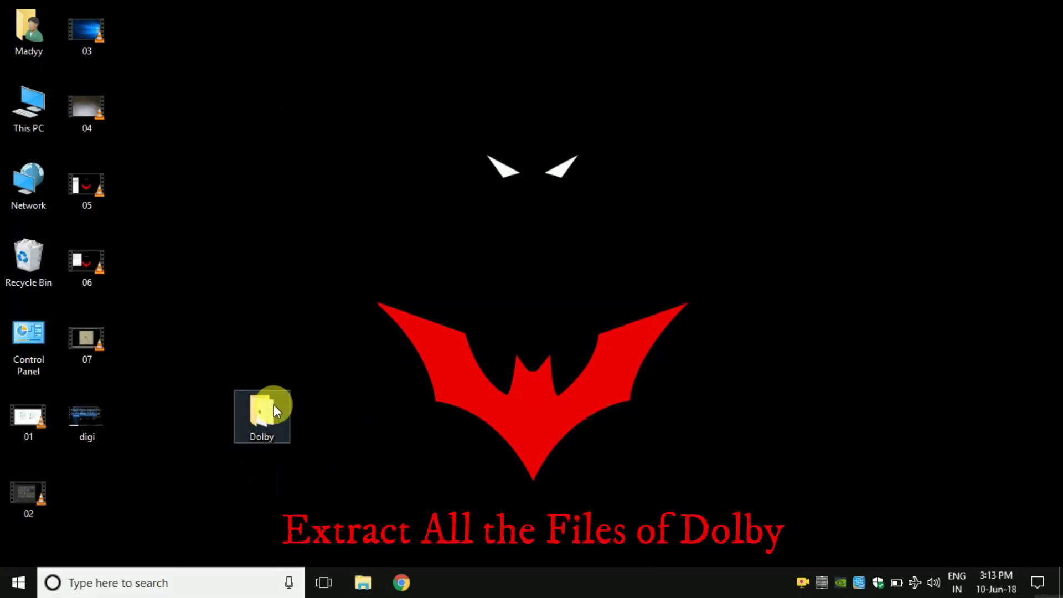
pyautogui.doubleClick(274, 405)
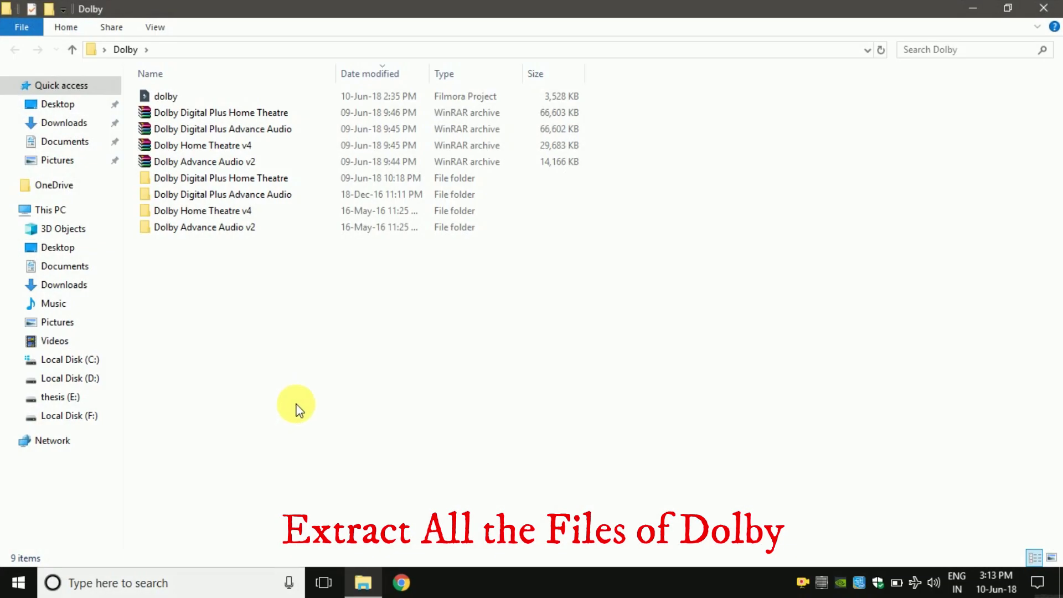
pyautogui.doubleClick(218, 179)
pyautogui.click(15, 50)
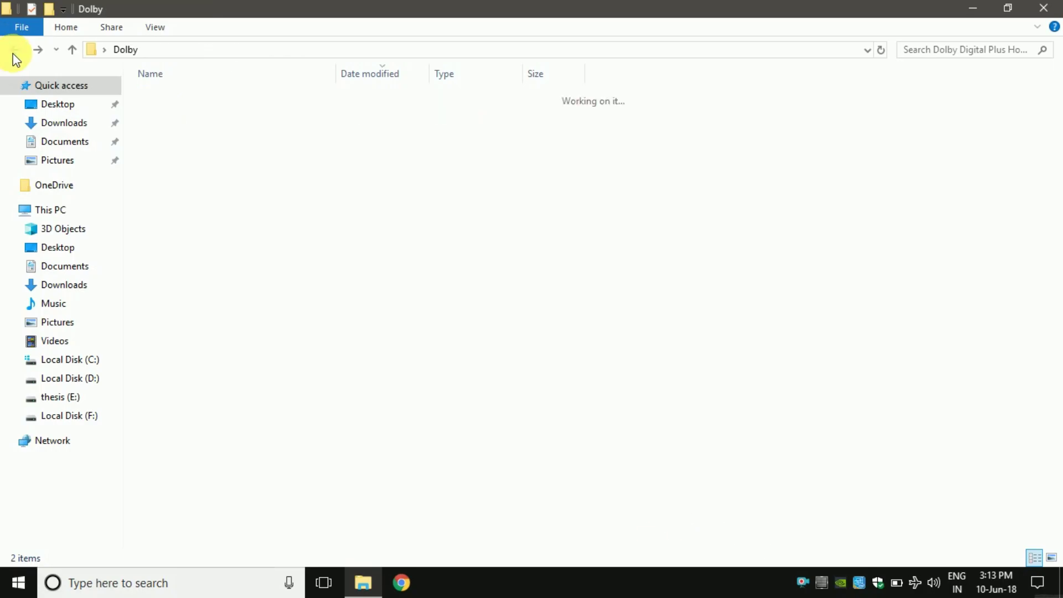
pyautogui.click(1043, 8)
# Search Windows for "device" and open Device Manager
pyautogui.click(166, 581)
pyautogui.write('dev')
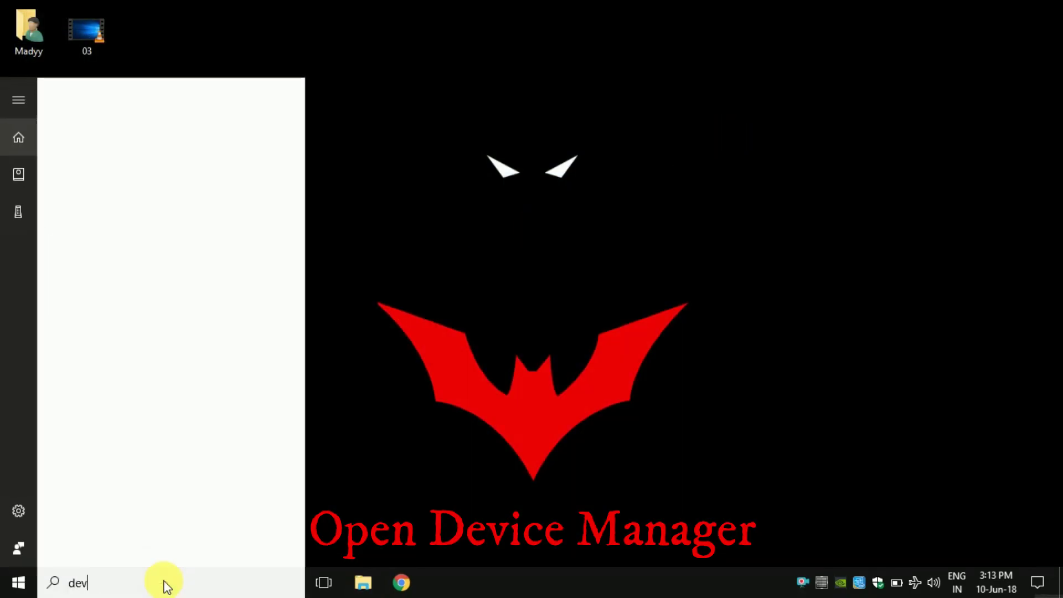
pyautogui.write('ice')
pyautogui.click(136, 175)
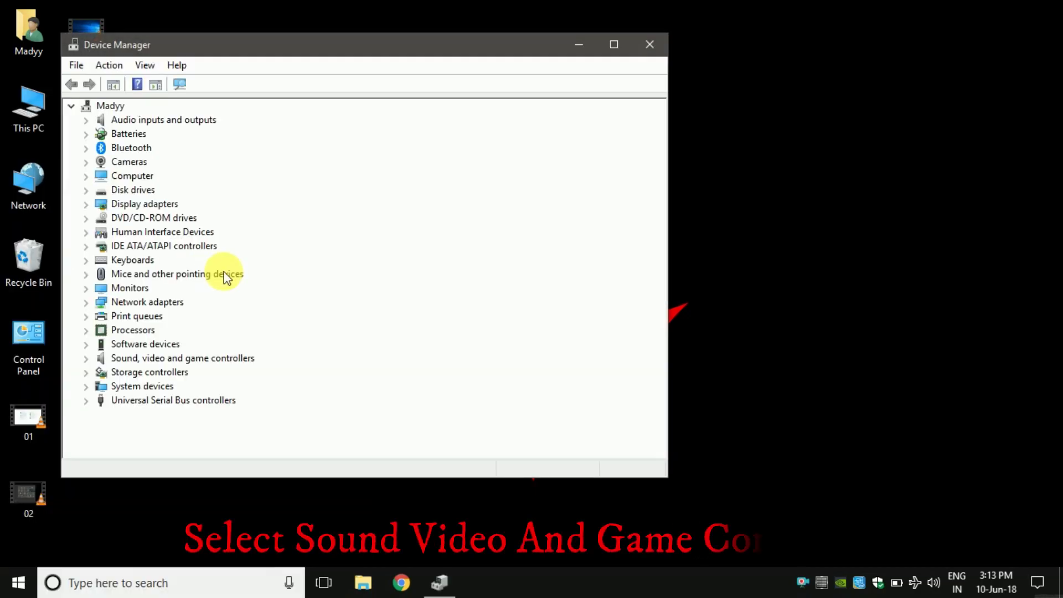
# Start a manual driver update for the High Definition Audio Device, picking from the list of available drivers on the computer
pyautogui.click(86, 358)
pyautogui.click(161, 370)
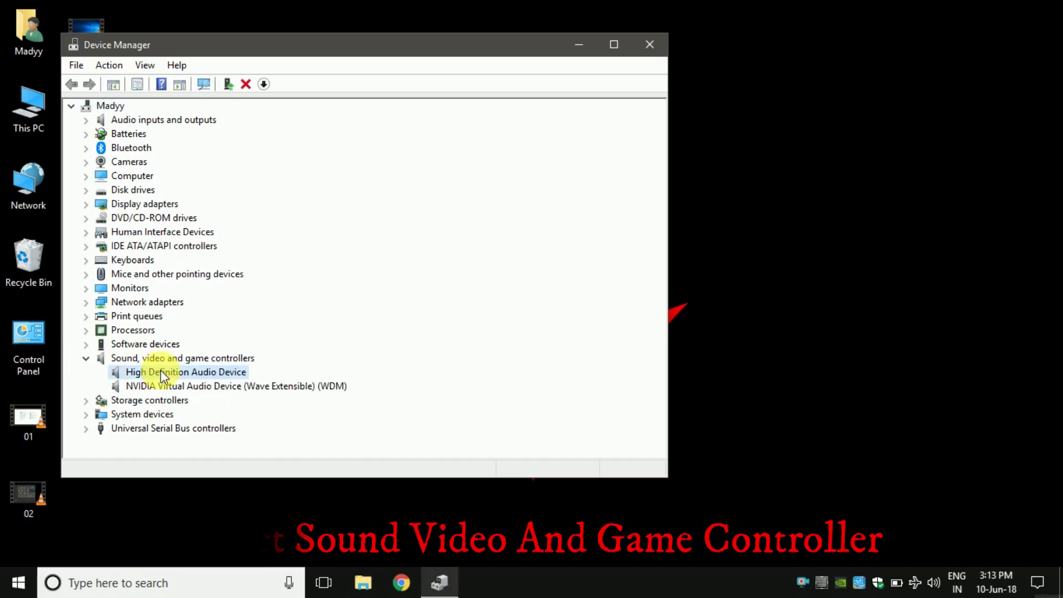
pyautogui.rightClick(161, 370)
pyautogui.click(175, 380)
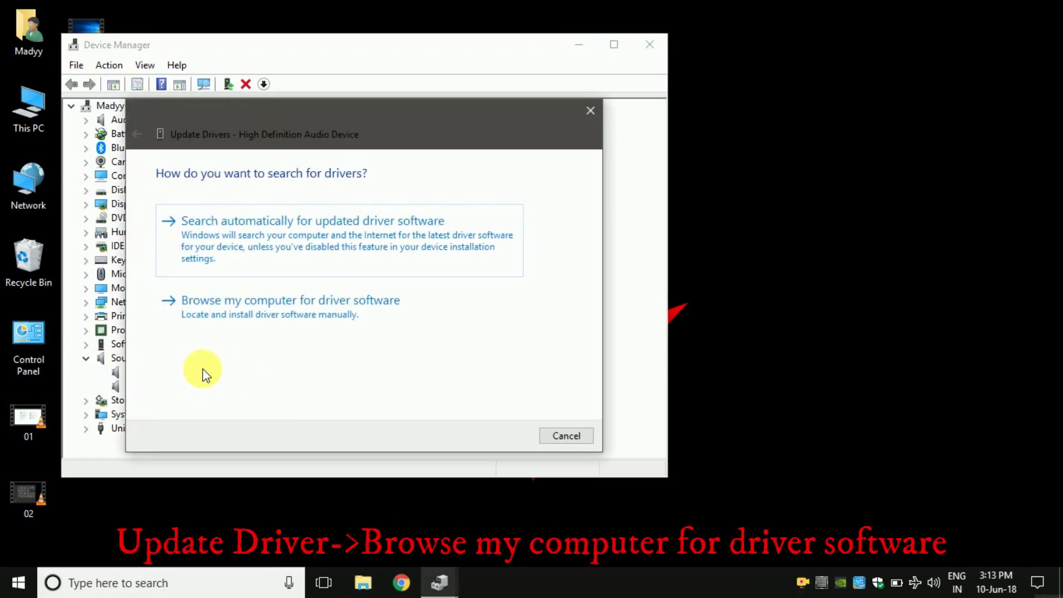
pyautogui.click(264, 315)
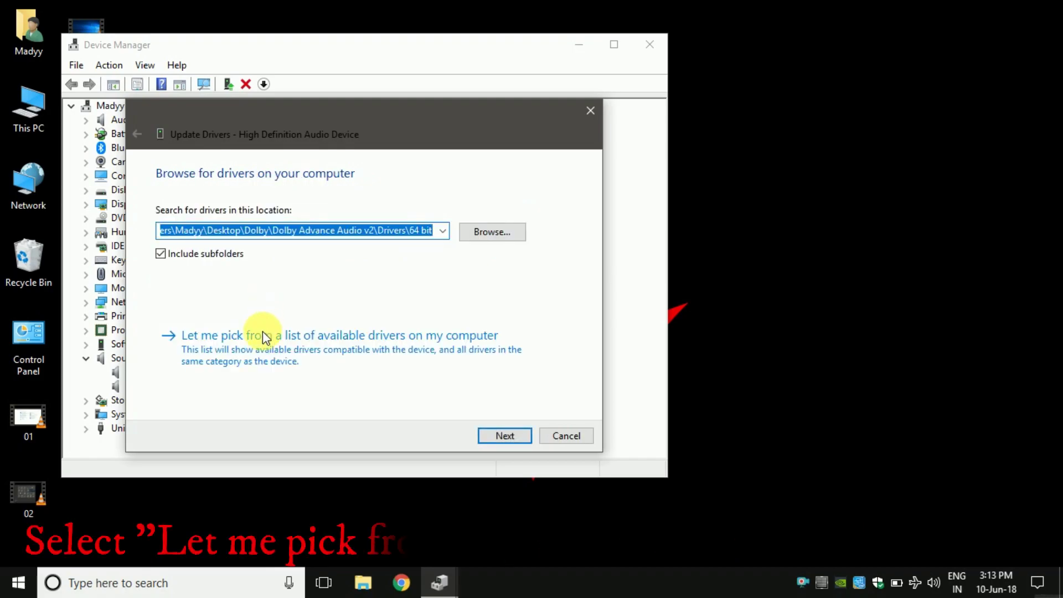
pyautogui.click(264, 347)
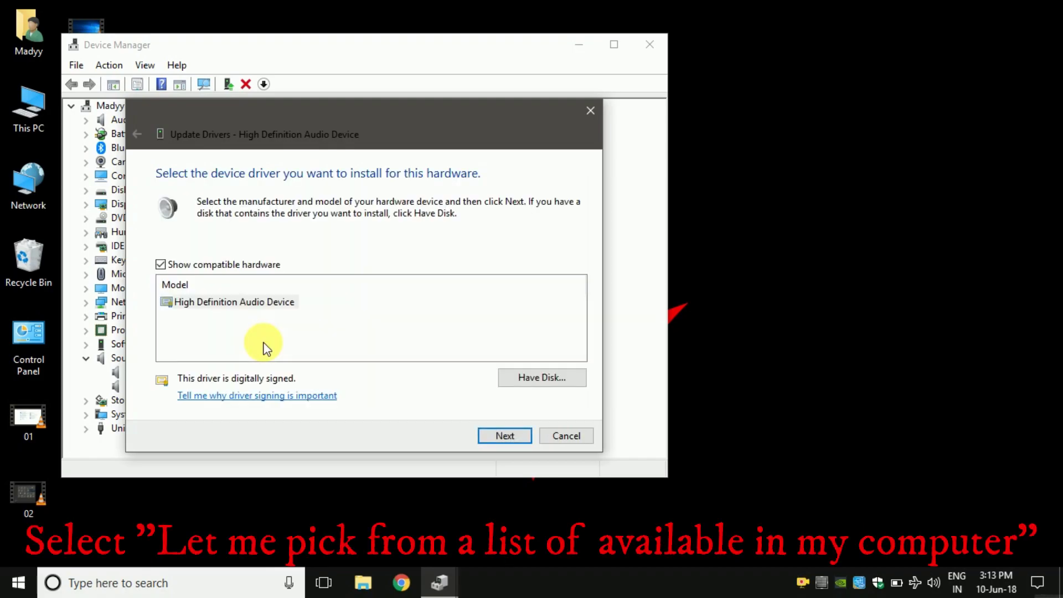
# Load the Digital Plus AA setup file from disk, in the Dolby Digital Plus Home Theatre package's 64 bit Drivers folder
pyautogui.click(270, 304)
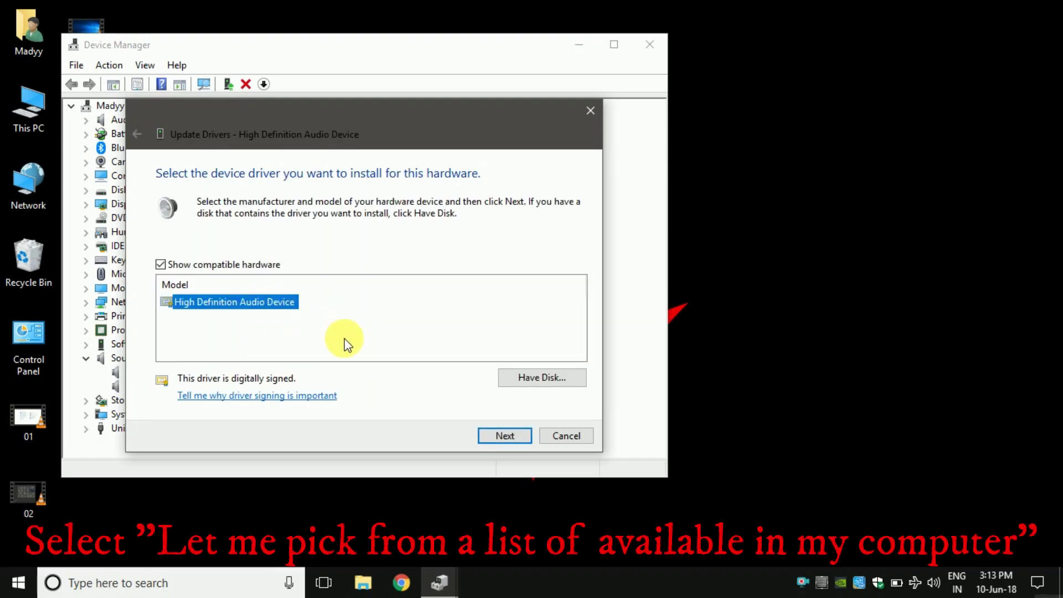
pyautogui.click(532, 376)
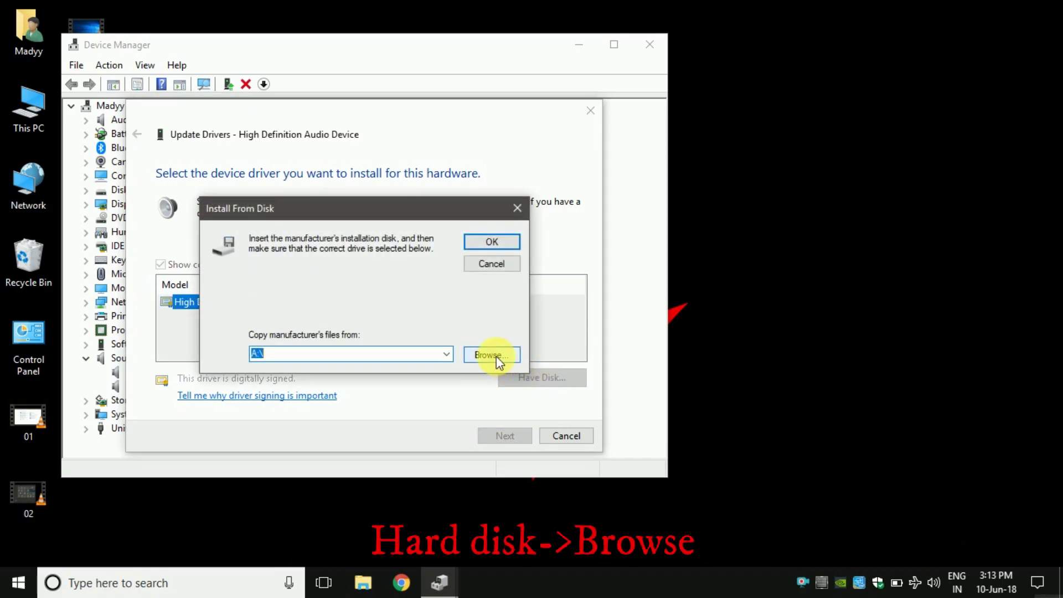
pyautogui.click(491, 355)
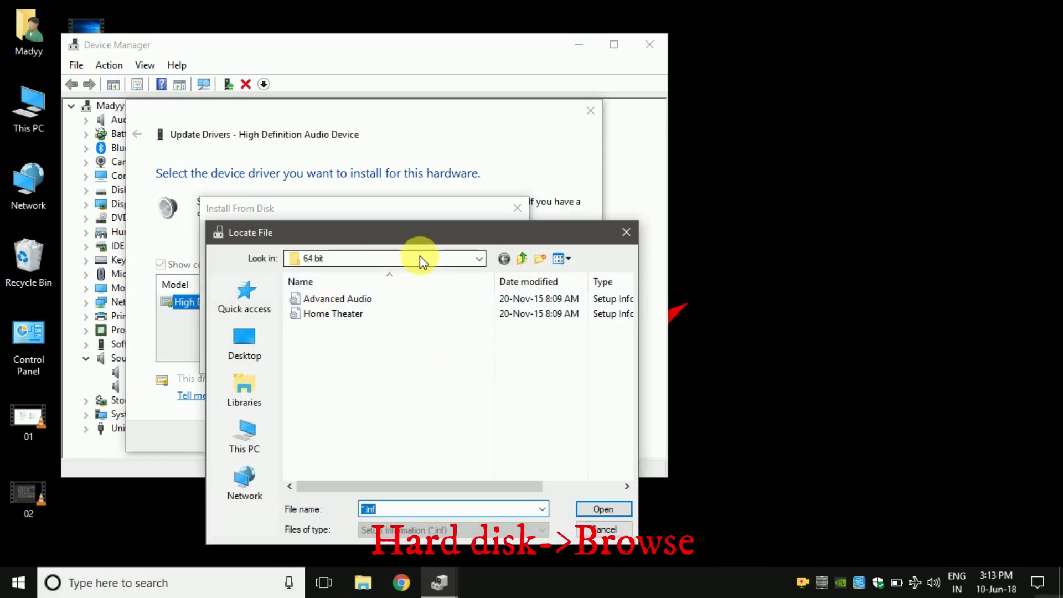
pyautogui.click(420, 257)
pyautogui.click(354, 506)
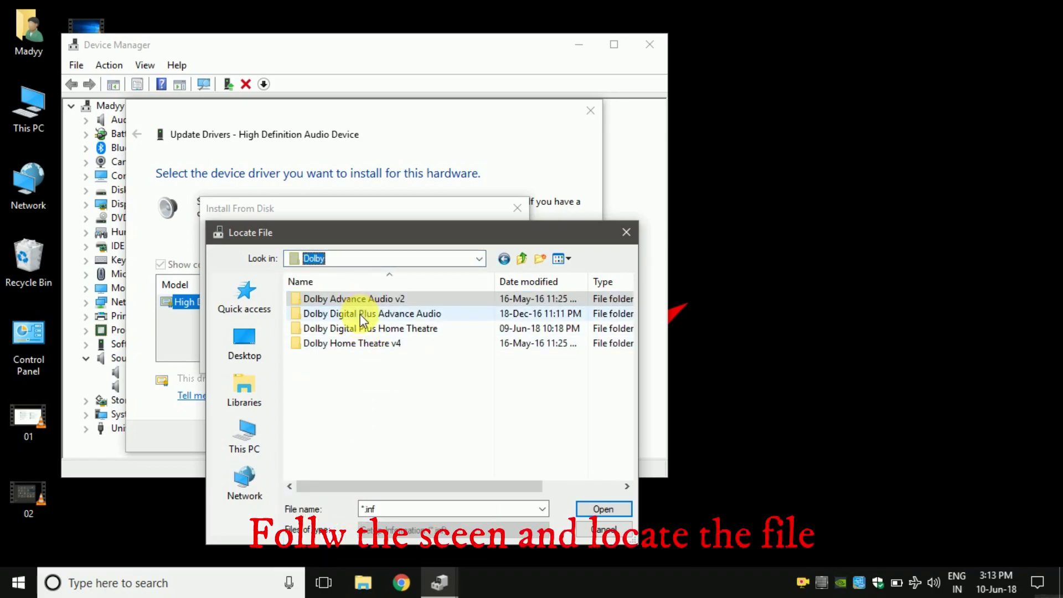
pyautogui.doubleClick(326, 331)
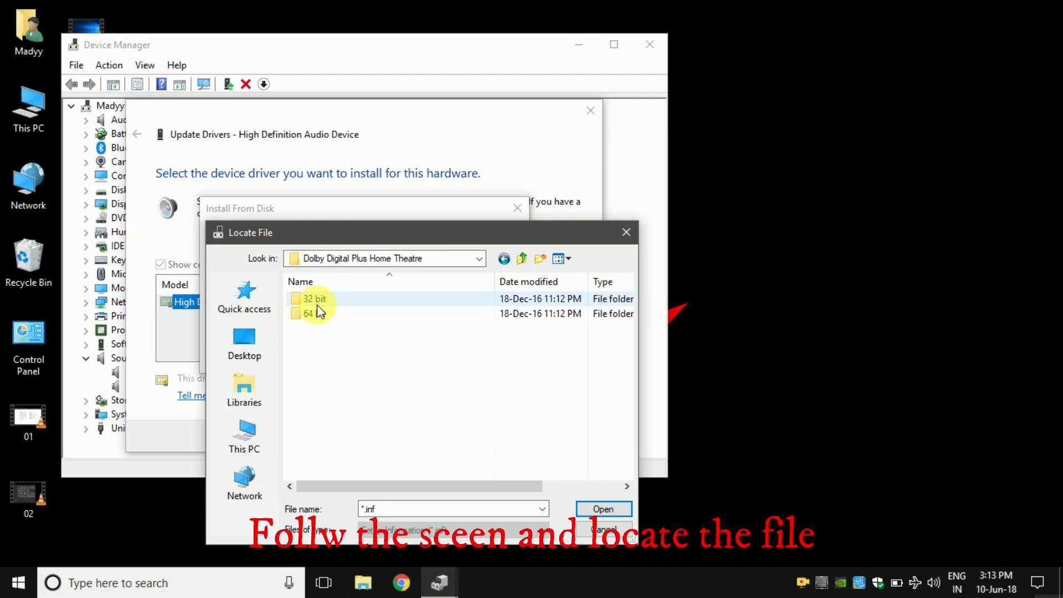
pyautogui.doubleClick(314, 315)
pyautogui.doubleClick(324, 302)
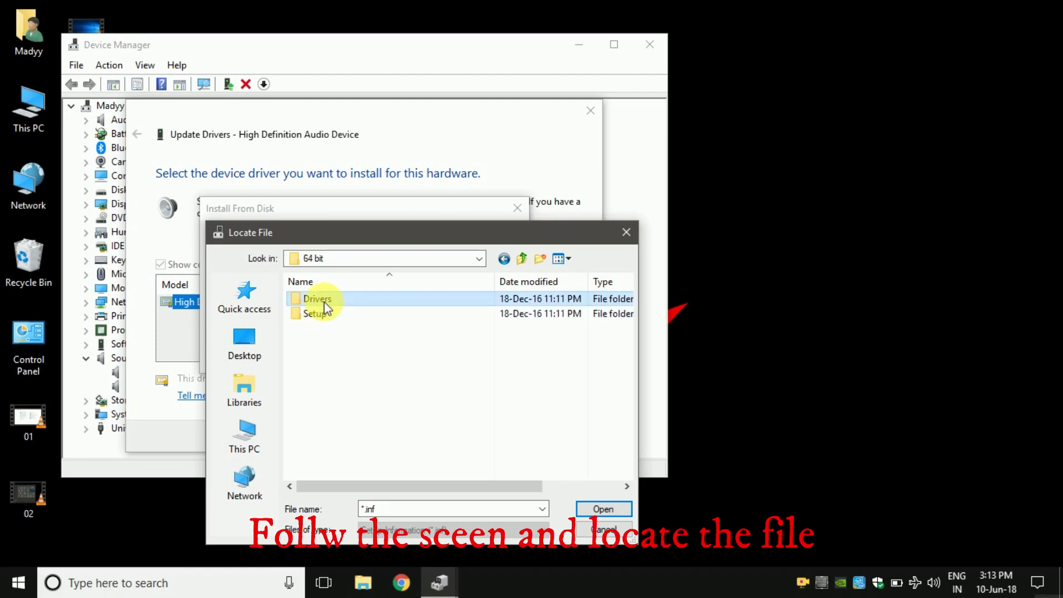
pyautogui.click(324, 302)
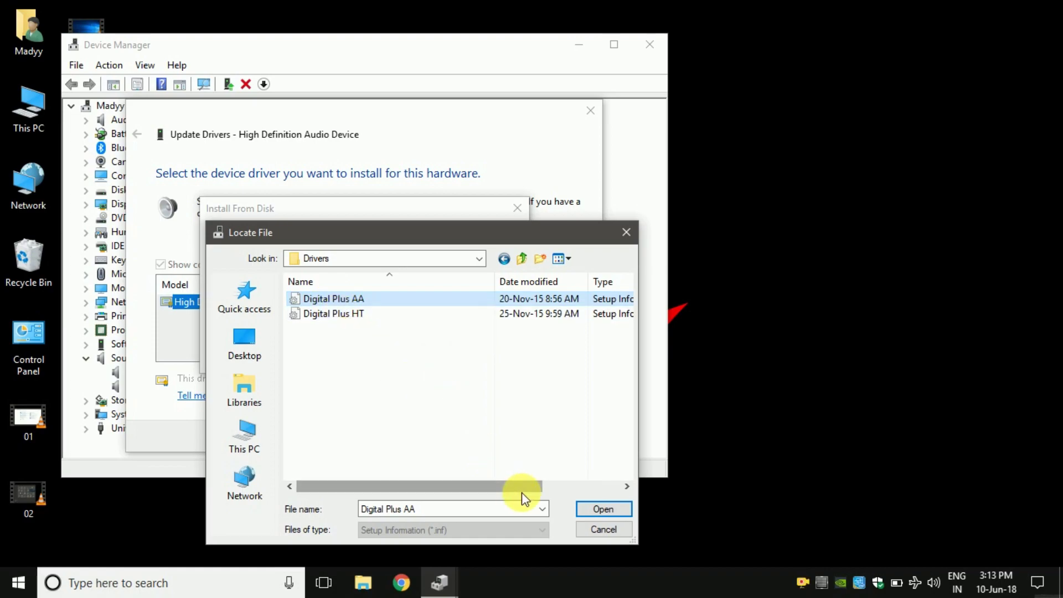
pyautogui.click(599, 510)
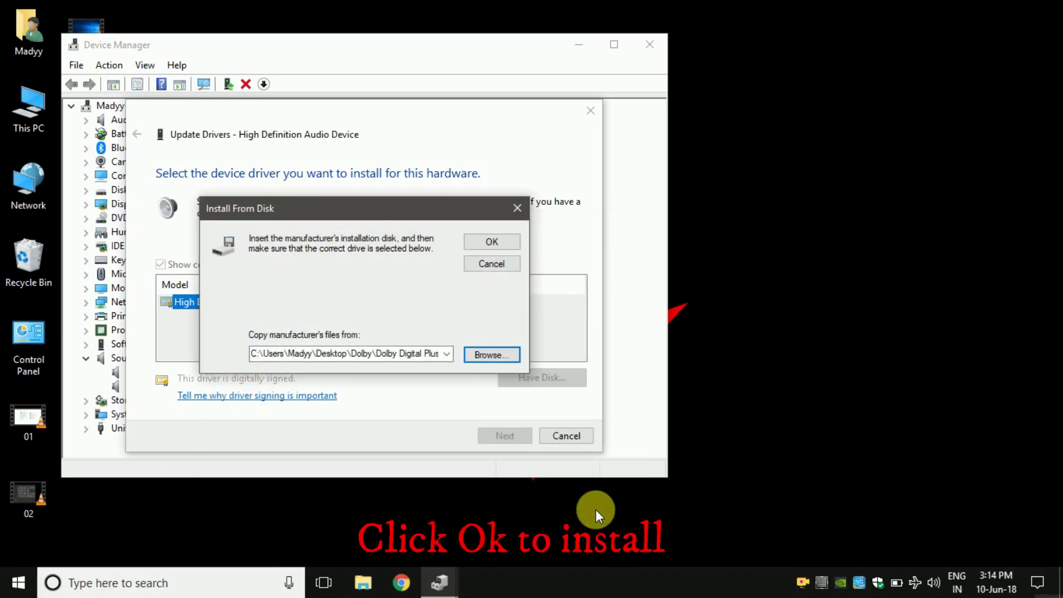
pyautogui.click(492, 242)
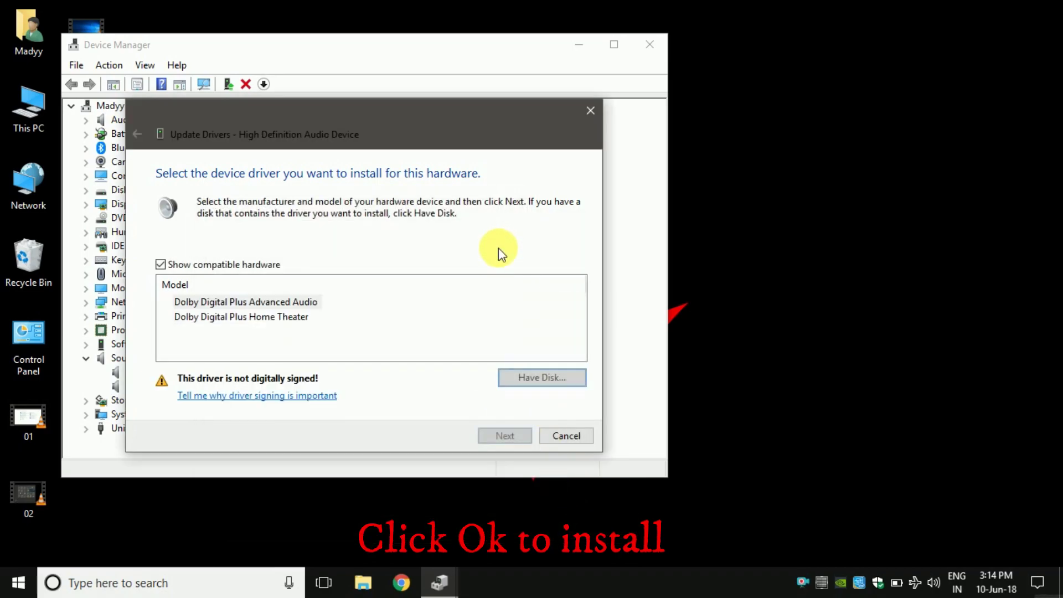
# Install the Dolby Digital Plus Home Theater driver despite the compatibility and unverified publisher warnings, and close the update wizard
pyautogui.click(210, 318)
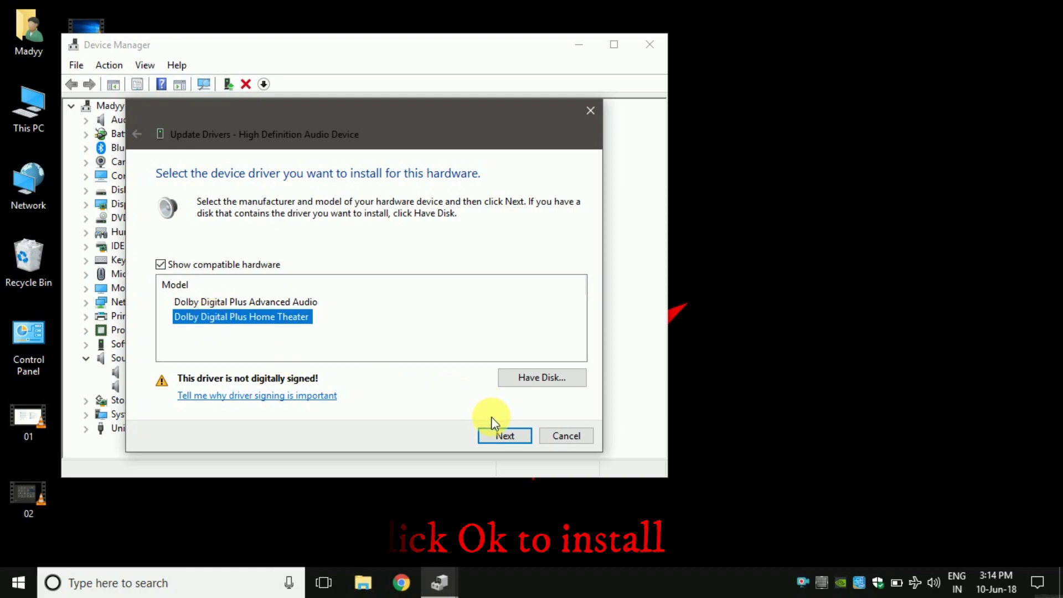
pyautogui.click(502, 436)
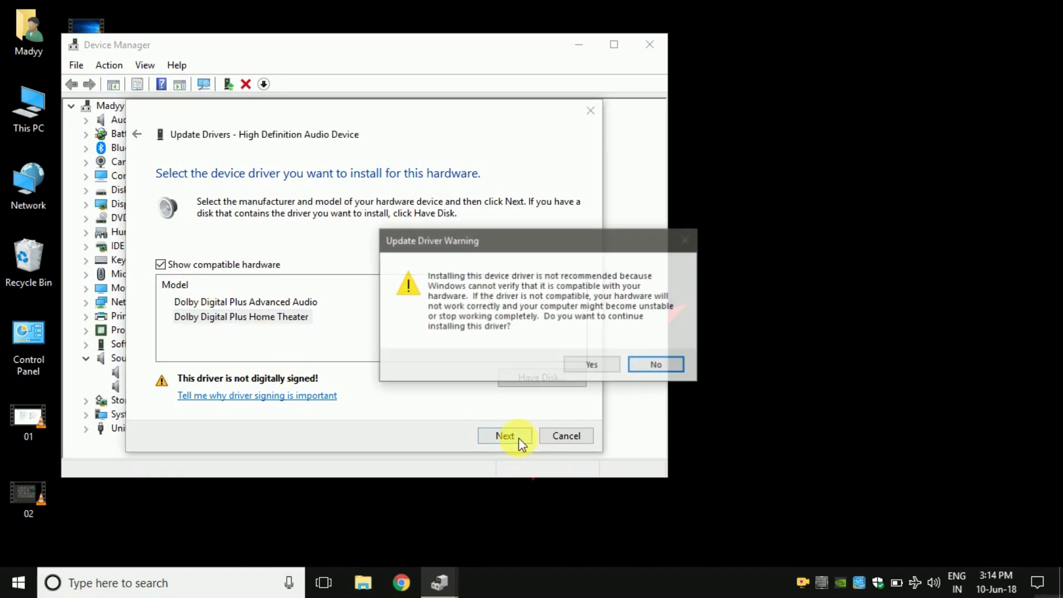
pyautogui.click(602, 362)
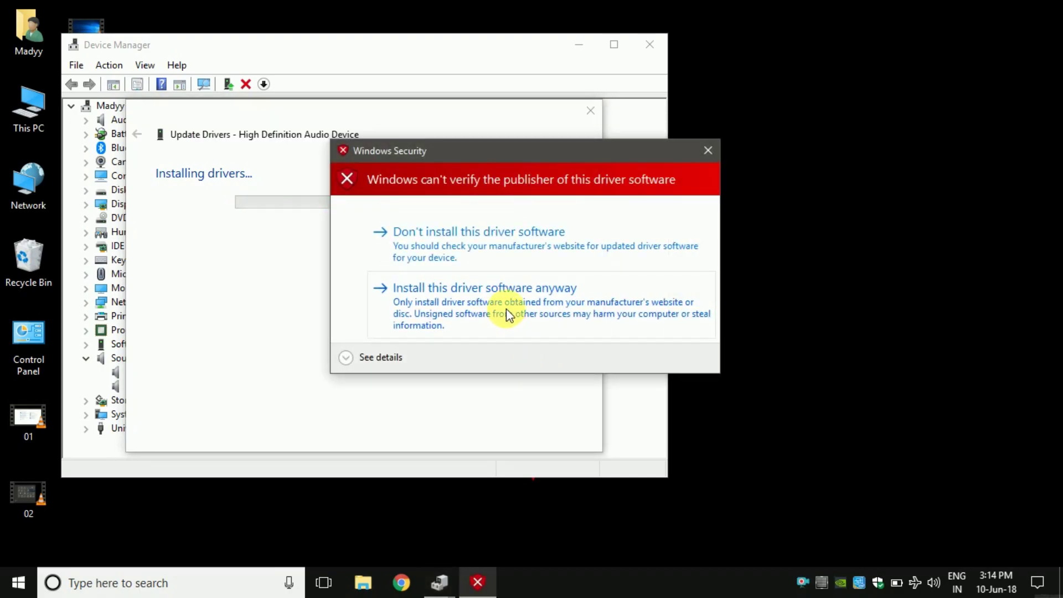
pyautogui.click(507, 309)
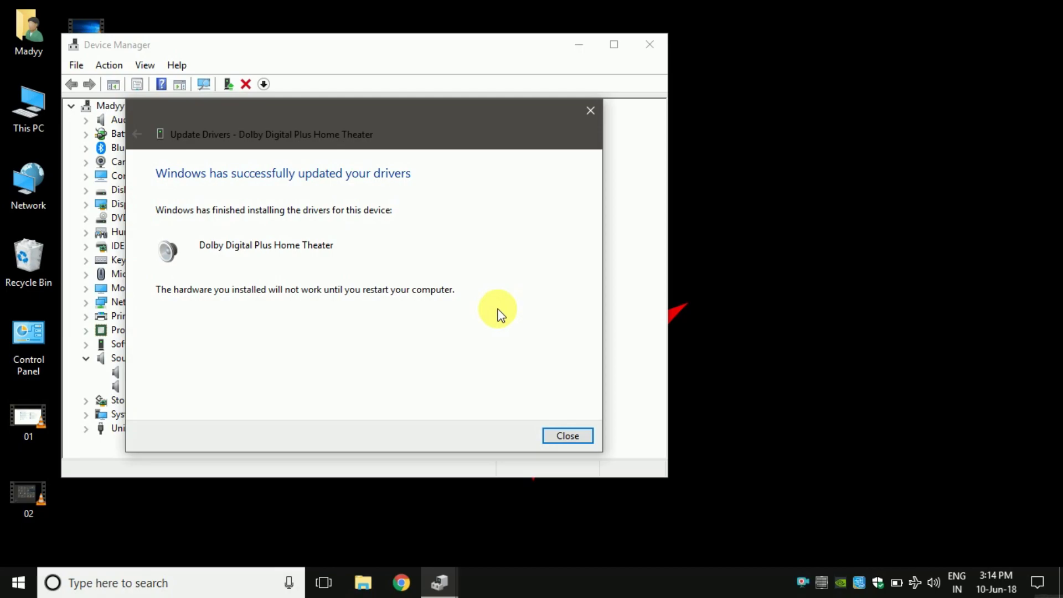
pyautogui.click(574, 436)
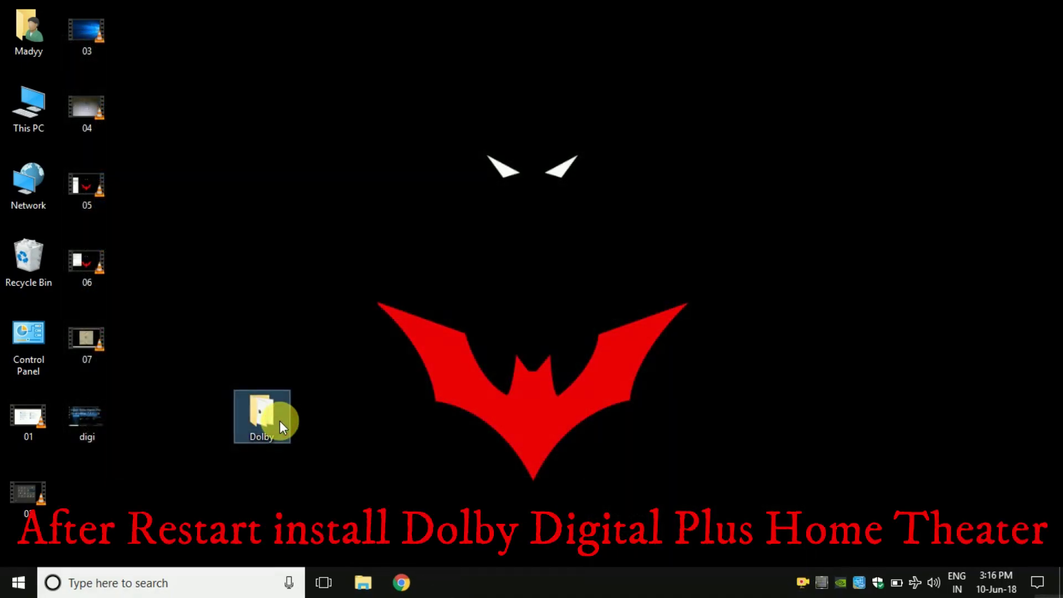
# Launch the DolbyDigitalPlusHTx64 installer from the 64 bit Setup folder of the Dolby Digital Plus Home Theatre package
pyautogui.doubleClick(280, 421)
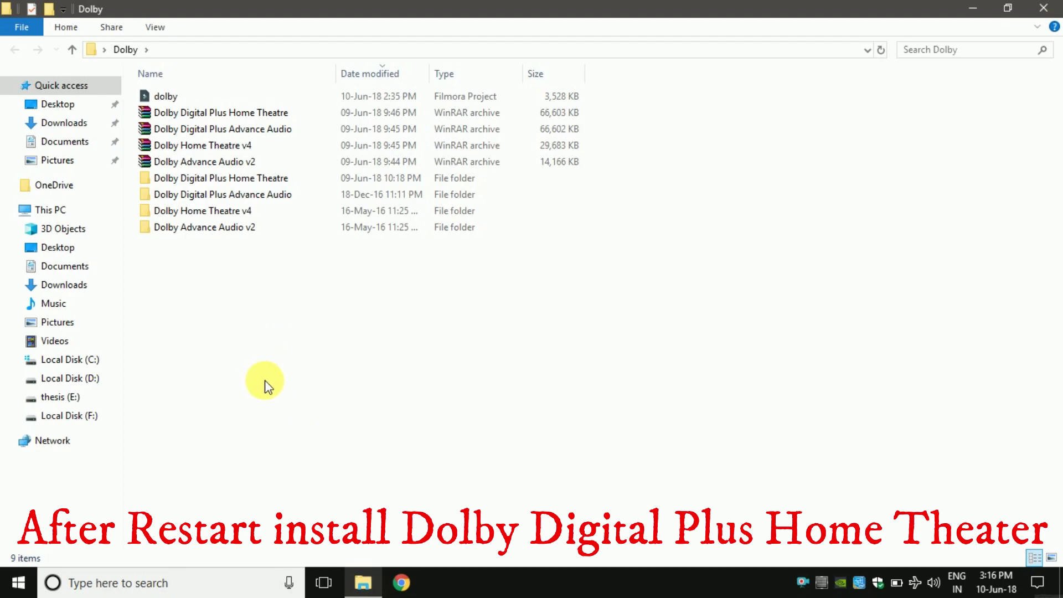
pyautogui.click(227, 179)
pyautogui.doubleClick(232, 177)
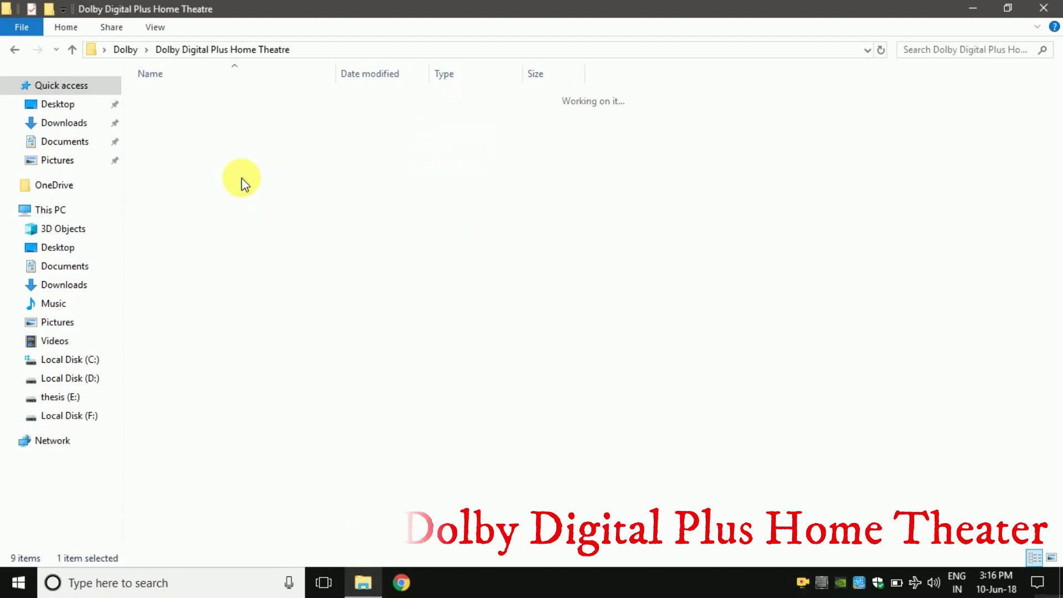
pyautogui.doubleClick(187, 116)
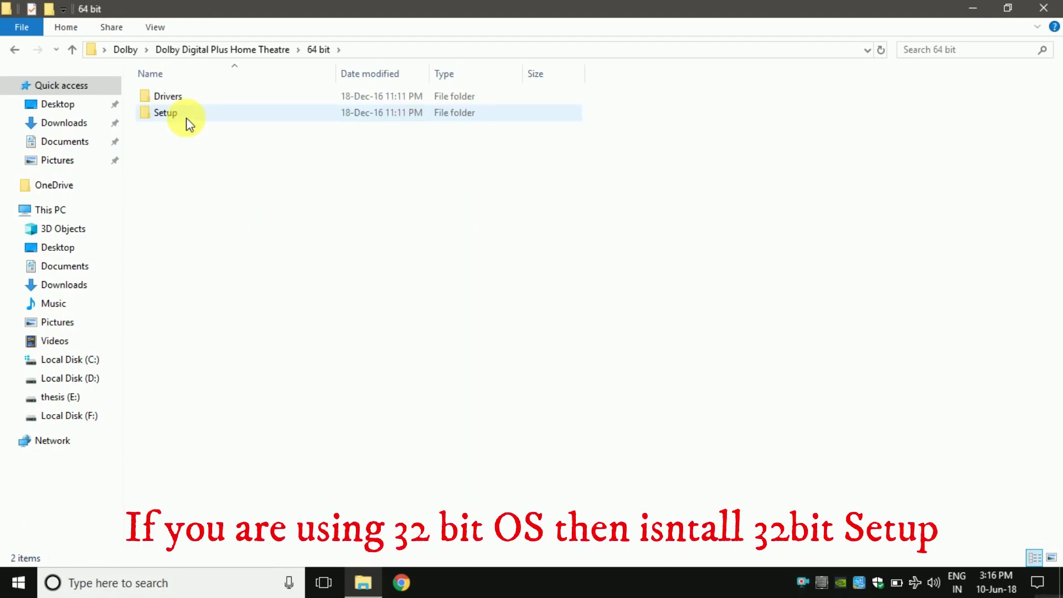
pyautogui.doubleClick(186, 118)
pyautogui.doubleClick(191, 98)
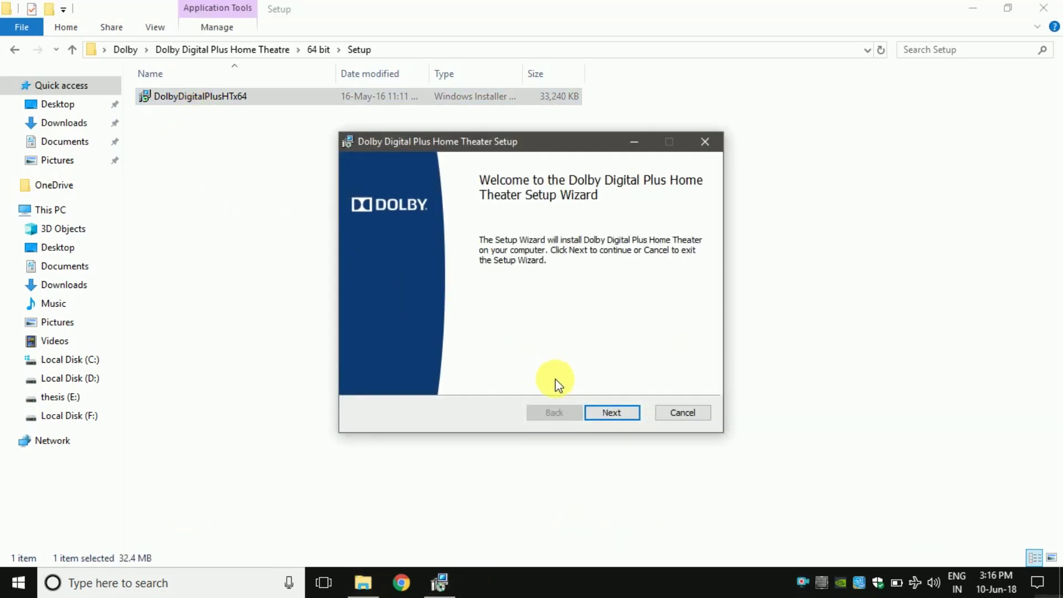
# Install Dolby Digital Plus Home Theater to the default folder with a Start Menu shortcut, finish the wizard and close the Setup folder
pyautogui.click(624, 413)
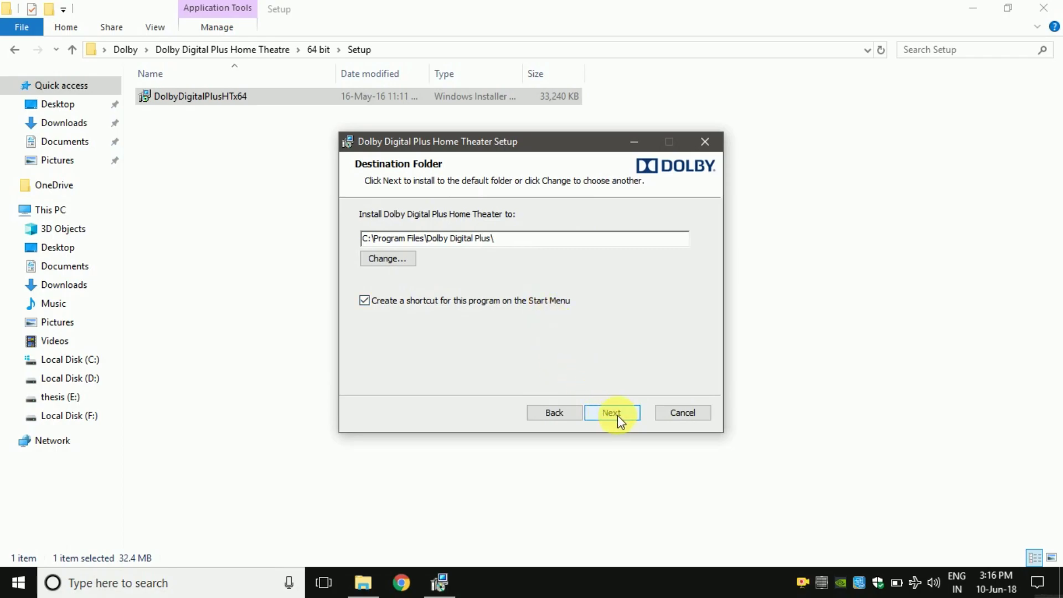
pyautogui.click(612, 413)
pyautogui.click(612, 412)
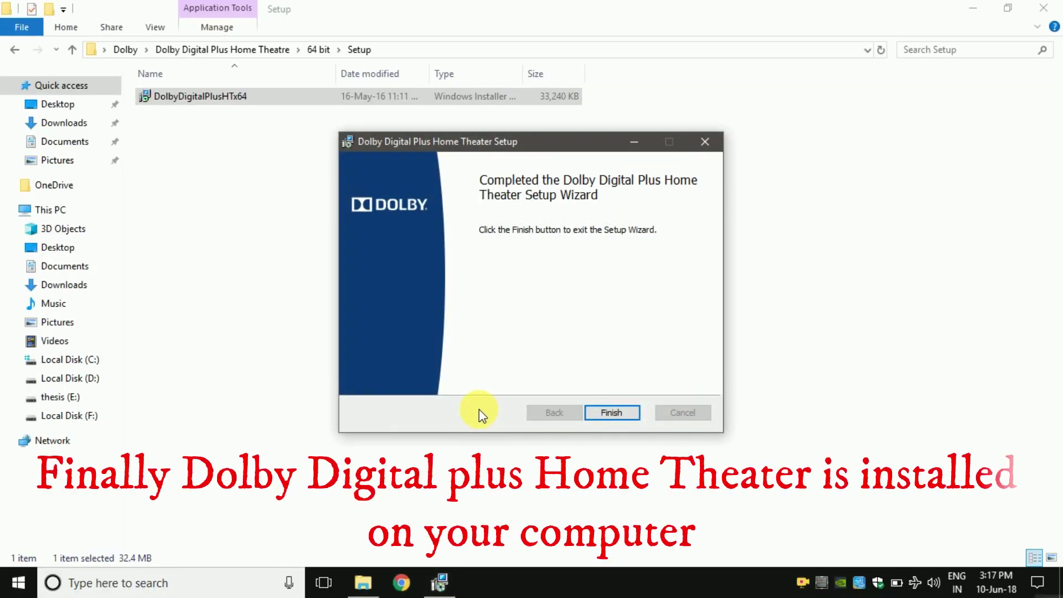
pyautogui.click(618, 416)
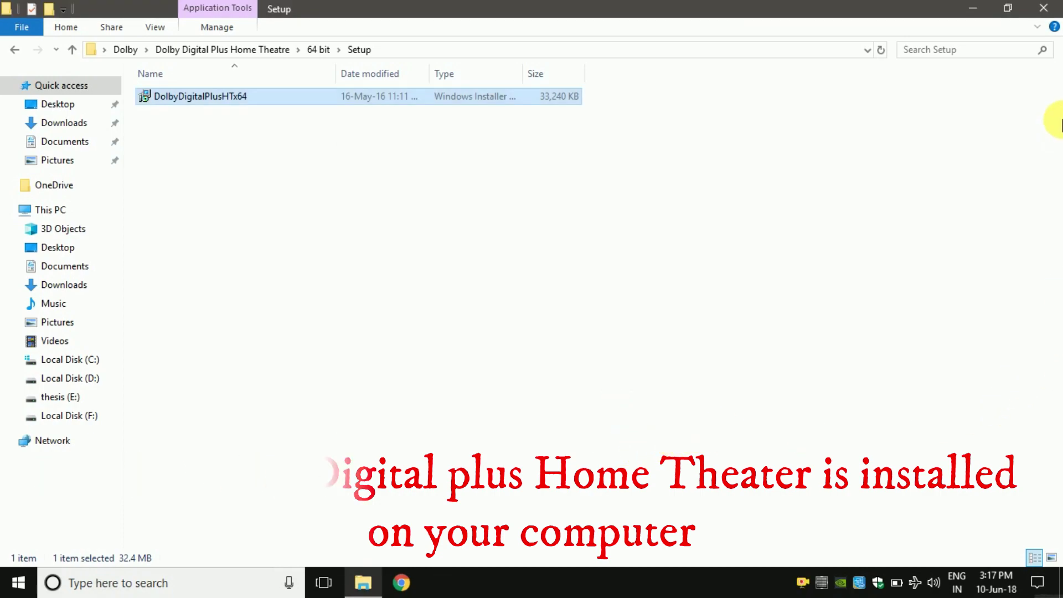
pyautogui.click(1044, 8)
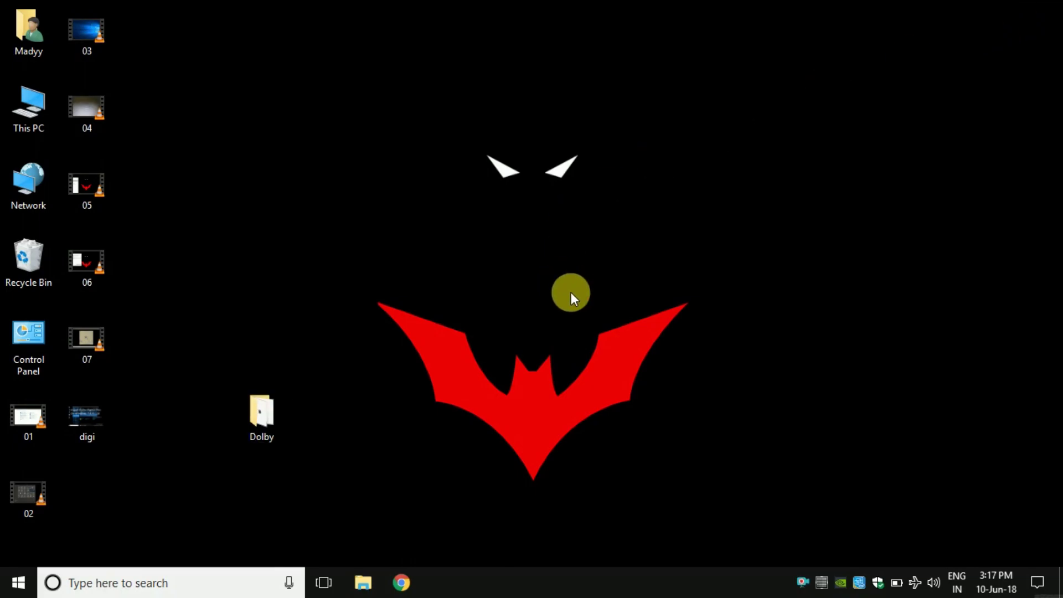
# Launch Dolby Digital Plus and review the quick profile and on/off options of its notification area icon
pyautogui.click(22, 582)
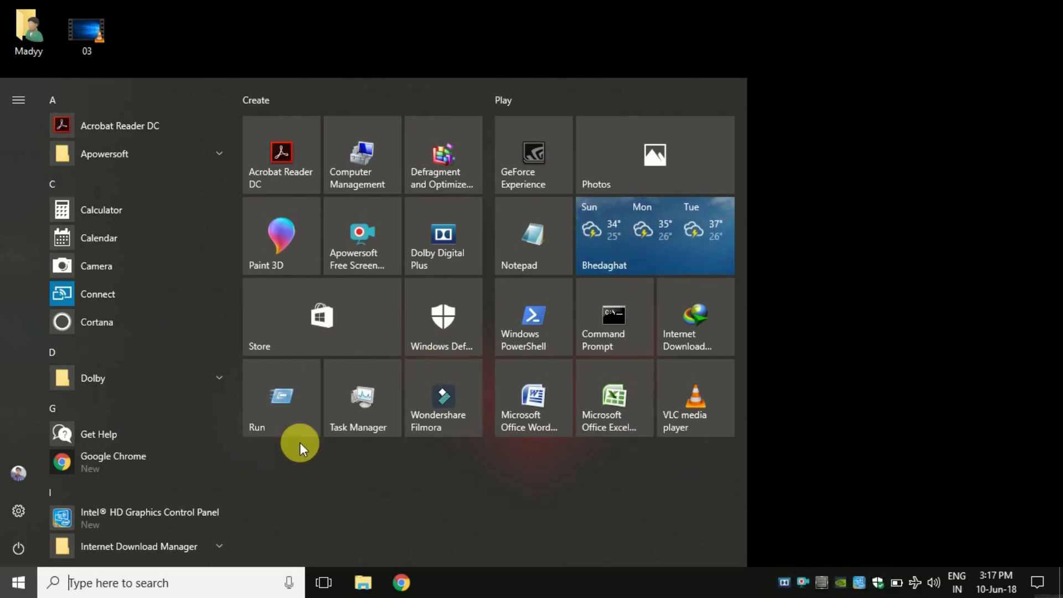
pyautogui.click(424, 263)
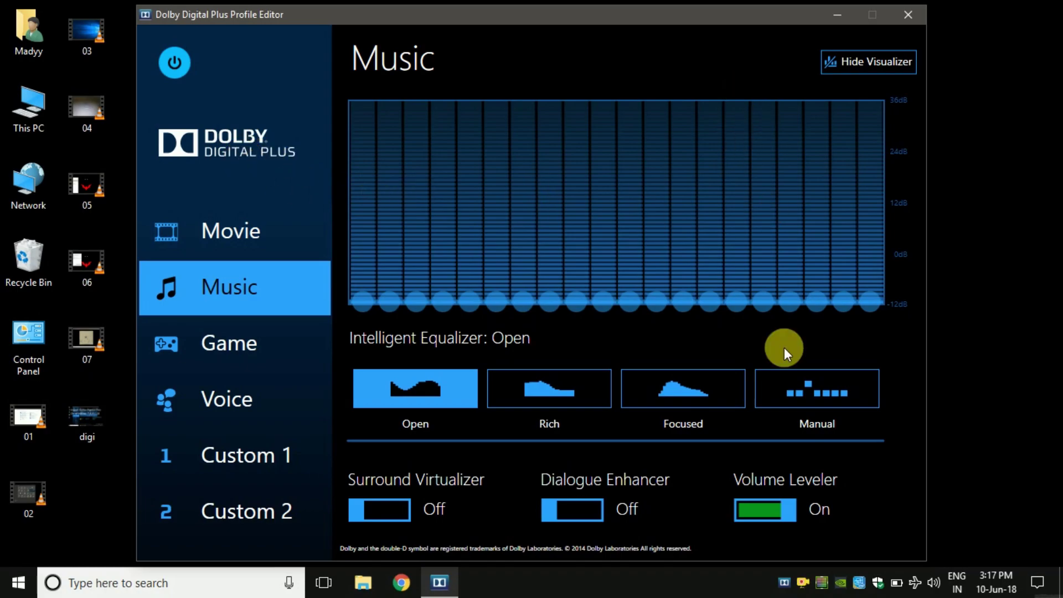
pyautogui.rightClick(785, 580)
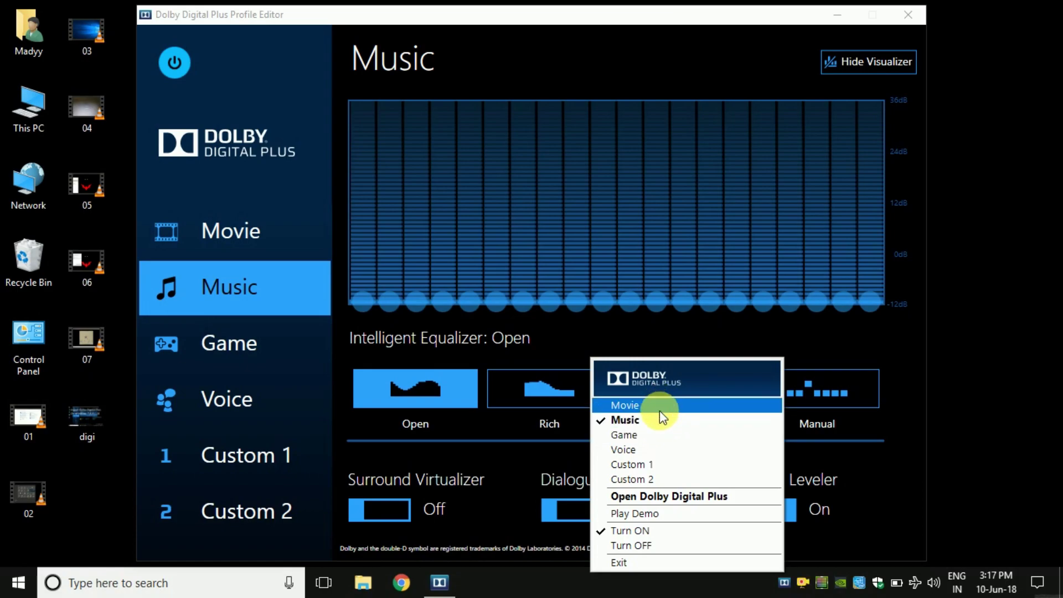
pyautogui.click(878, 520)
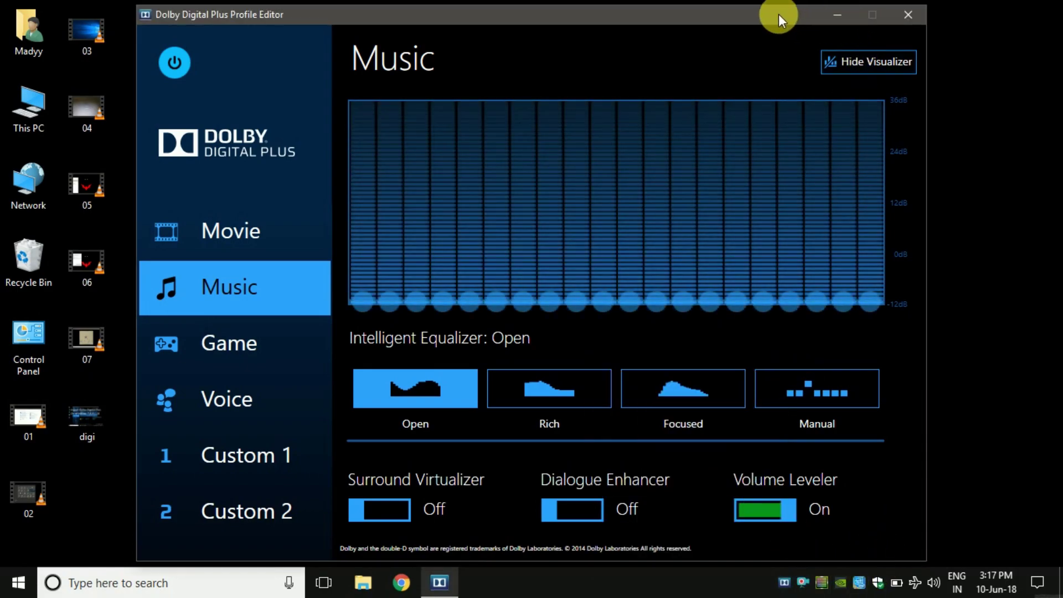
pyautogui.moveTo(779, 13); pyautogui.dragTo(778, 8)
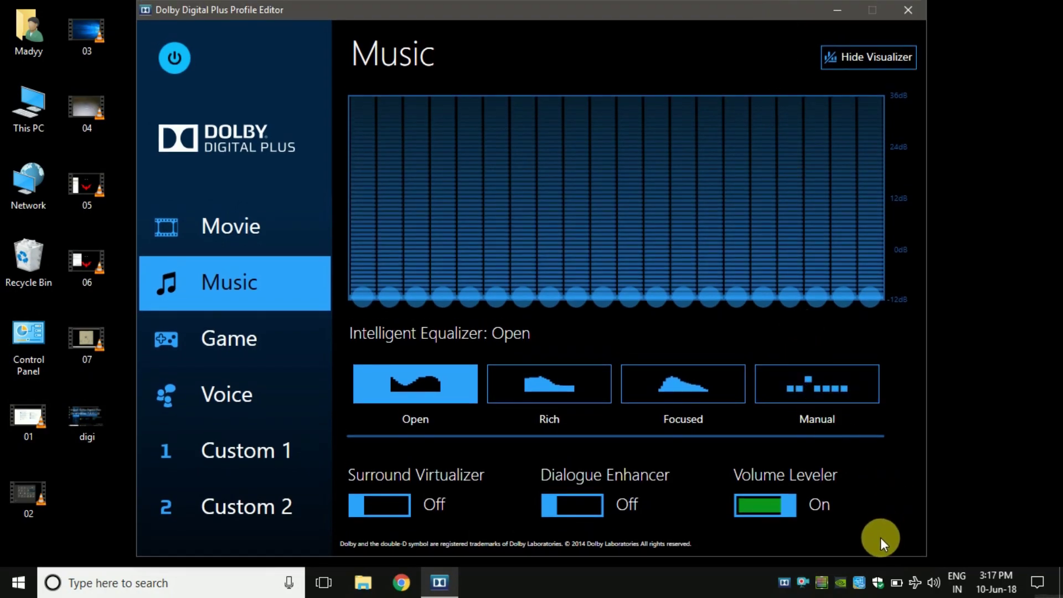
pyautogui.rightClick(810, 578)
pyautogui.click(900, 496)
# Open the Windows playback devices and display the Dolby settings in the Speakers properties
pyautogui.rightClick(934, 583)
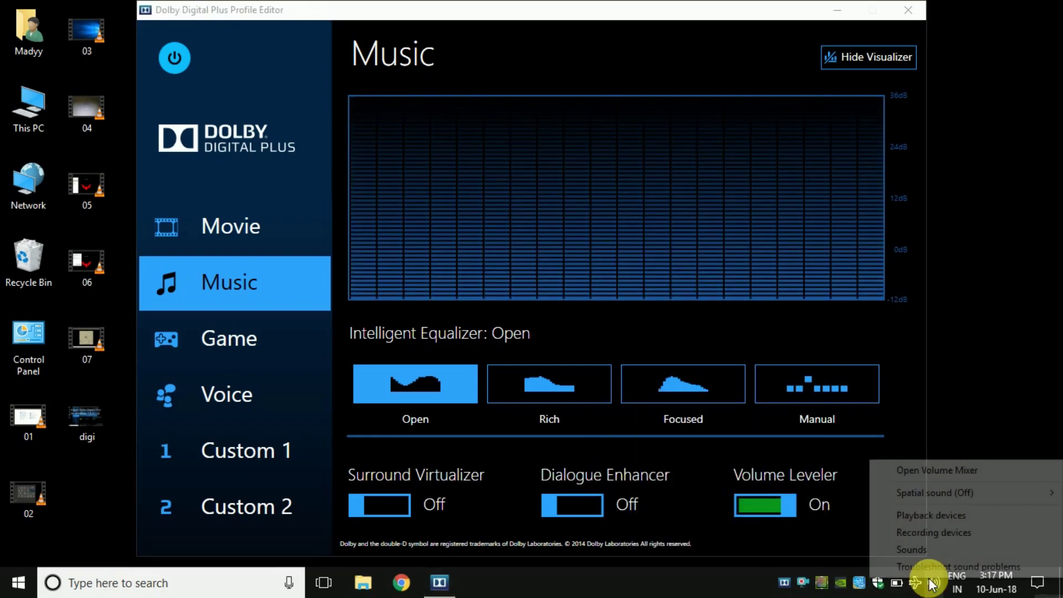
pyautogui.click(925, 515)
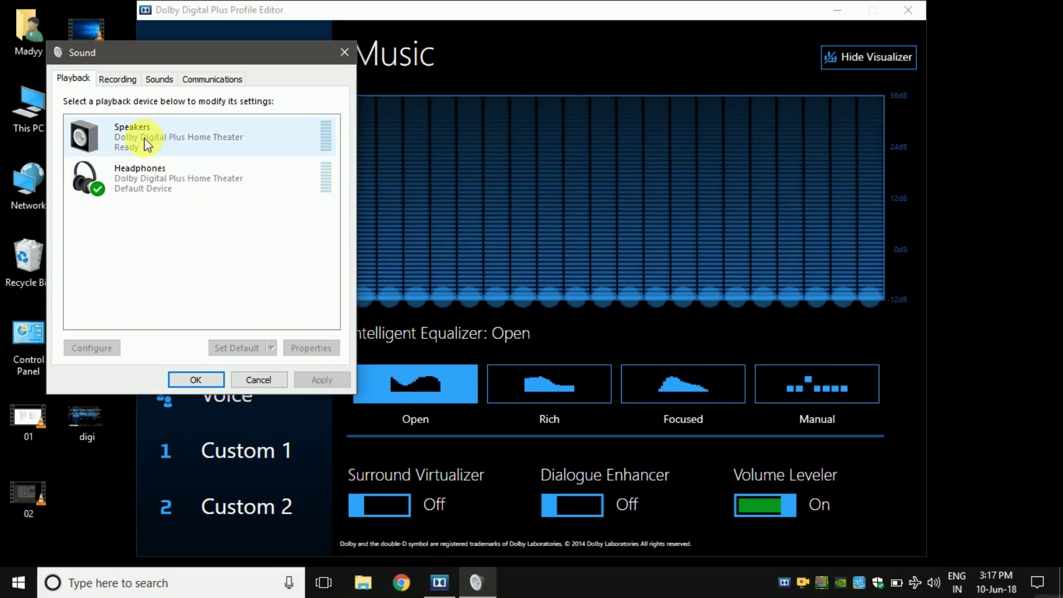
pyautogui.click(114, 79)
pyautogui.click(80, 87)
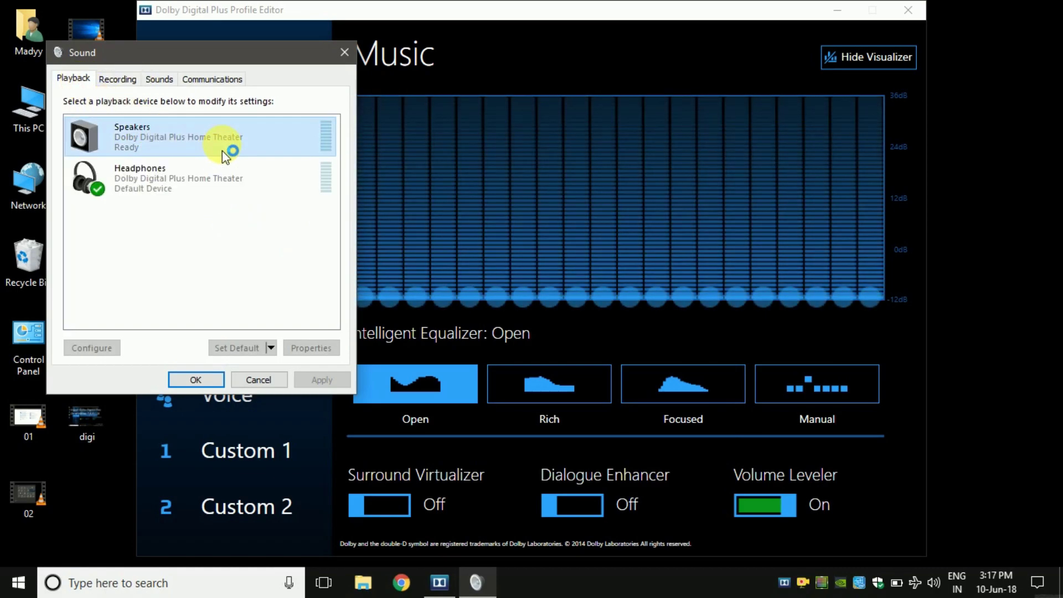
pyautogui.doubleClick(221, 150)
pyautogui.click(210, 143)
pyautogui.click(165, 138)
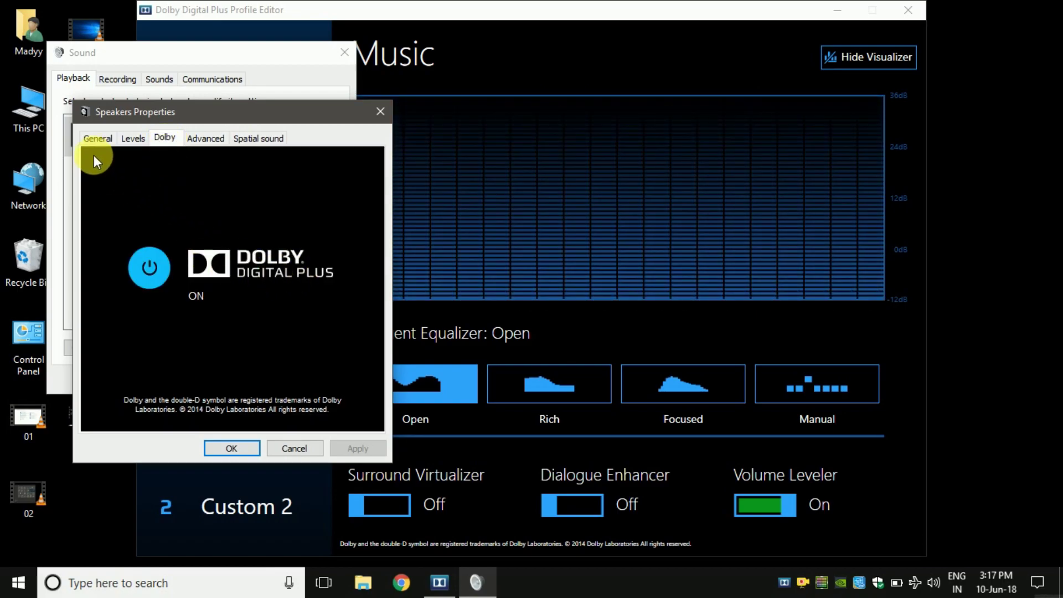
# Review the Speakers' general and level properties, toggle Dolby Digital Plus off and back on, and close the sound dialogs
pyautogui.click(109, 138)
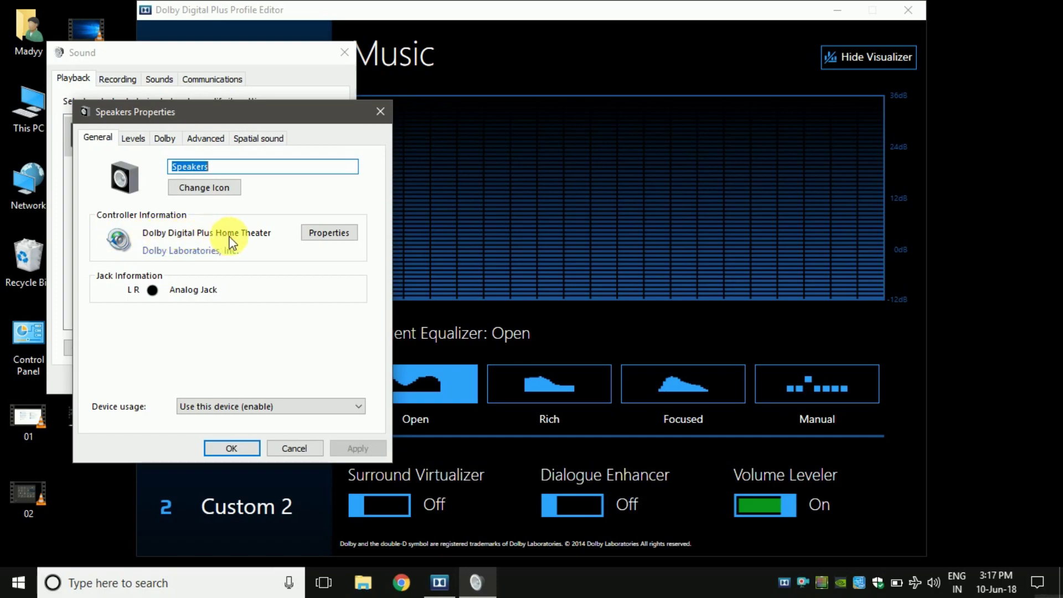
pyautogui.click(132, 138)
pyautogui.click(165, 139)
pyautogui.click(140, 265)
pyautogui.click(147, 267)
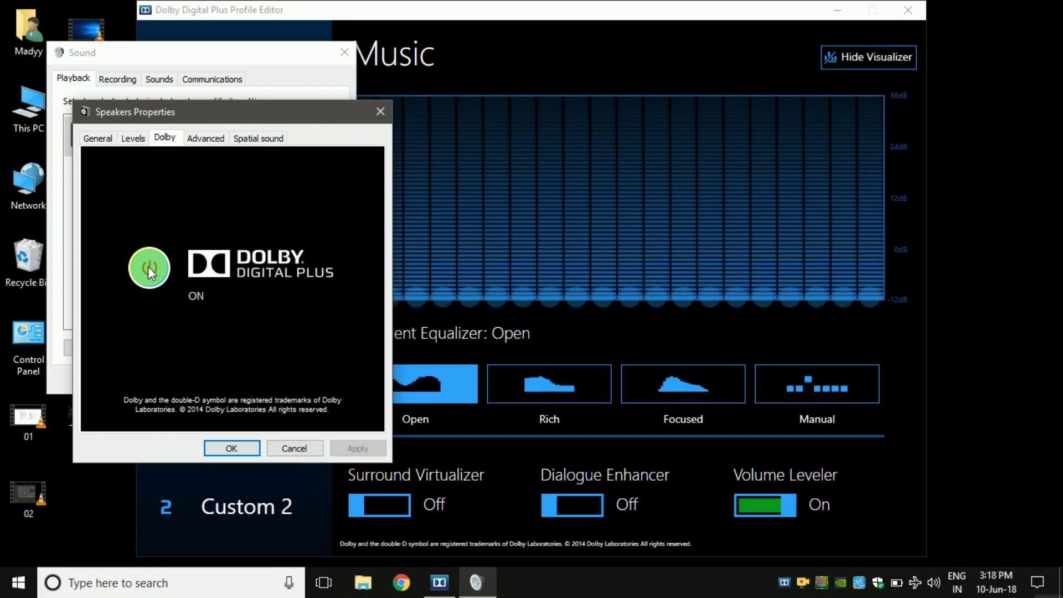
pyautogui.click(227, 451)
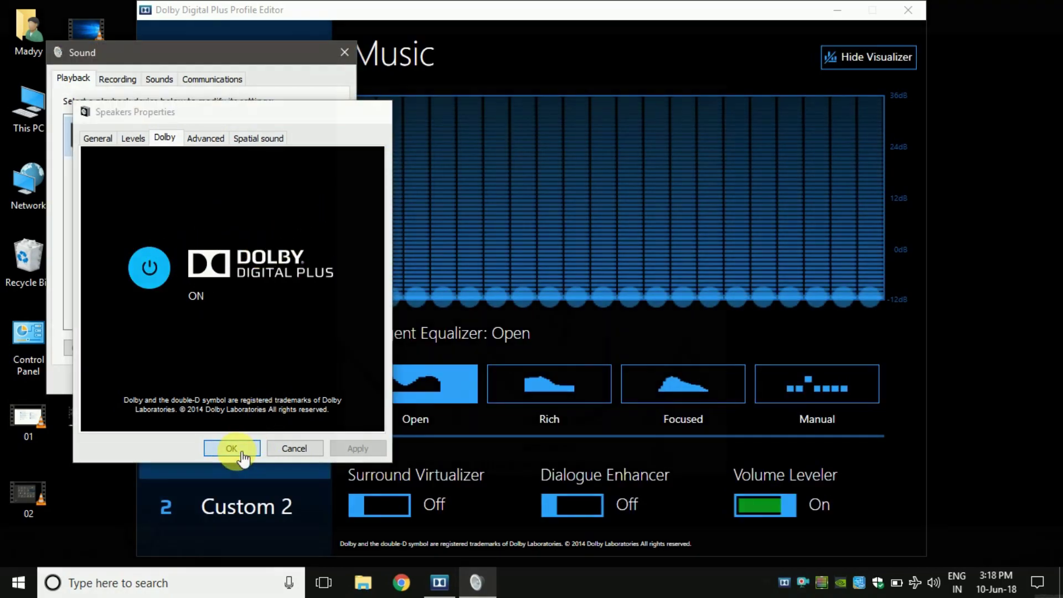
pyautogui.click(201, 380)
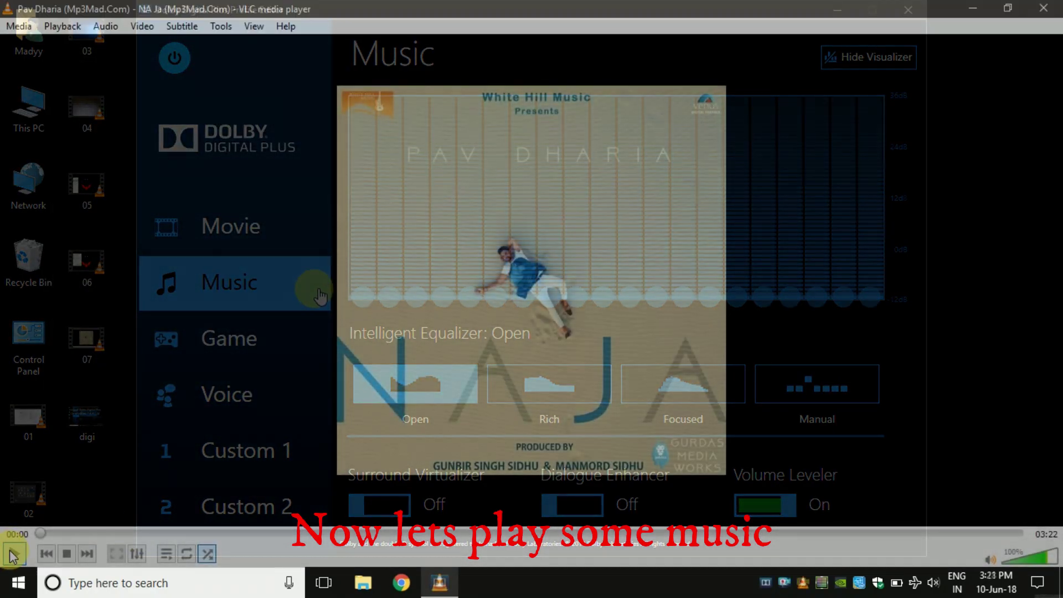
# Play the NA Ja track in VLC media player and set the system volume to 50
pyautogui.click(14, 554)
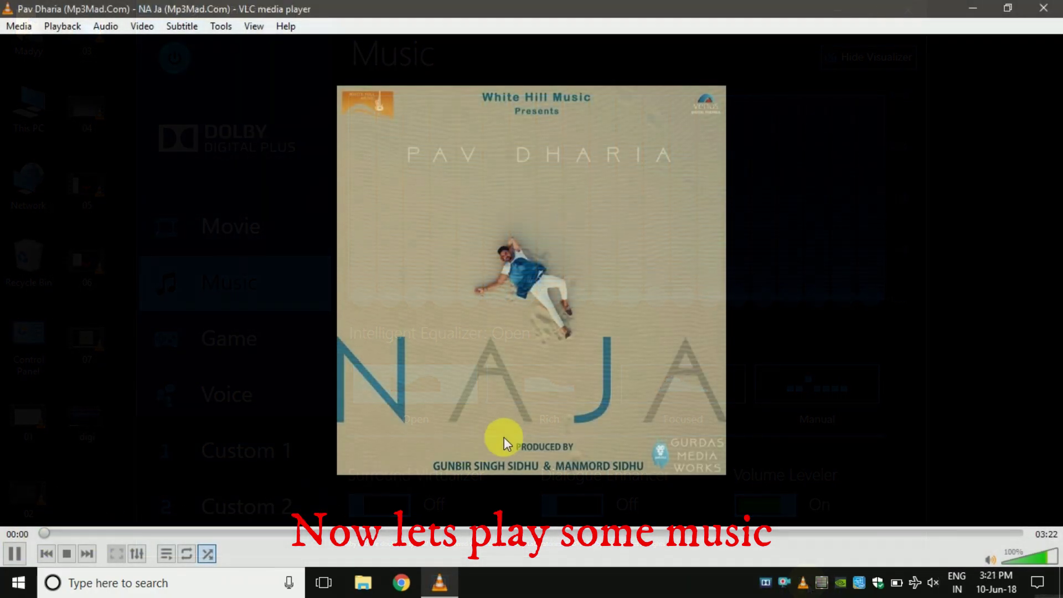
pyautogui.scroll(-10, 508, 437)
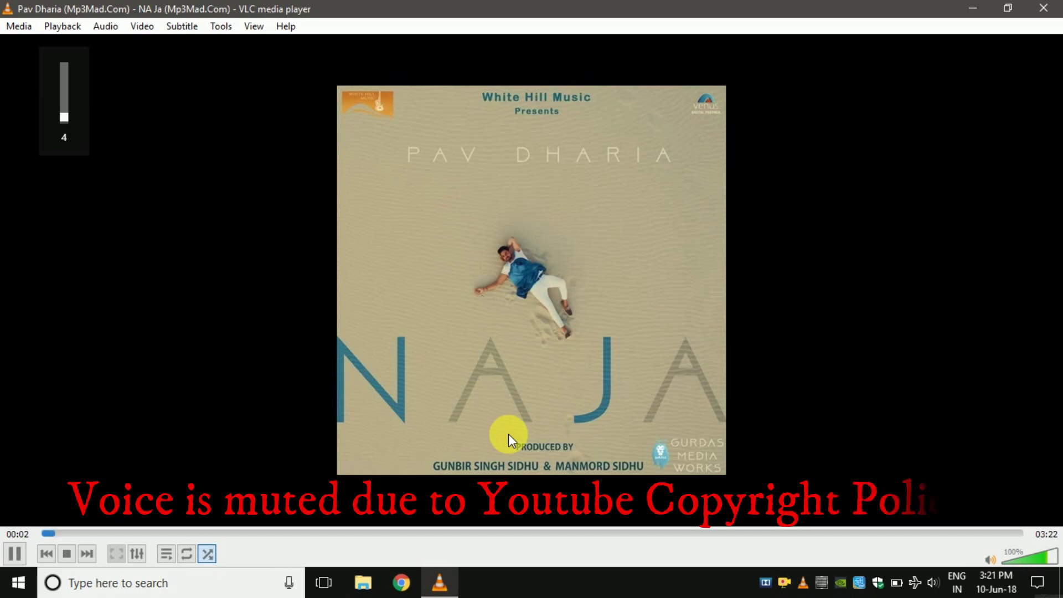
pyautogui.scroll(3, 508, 434)
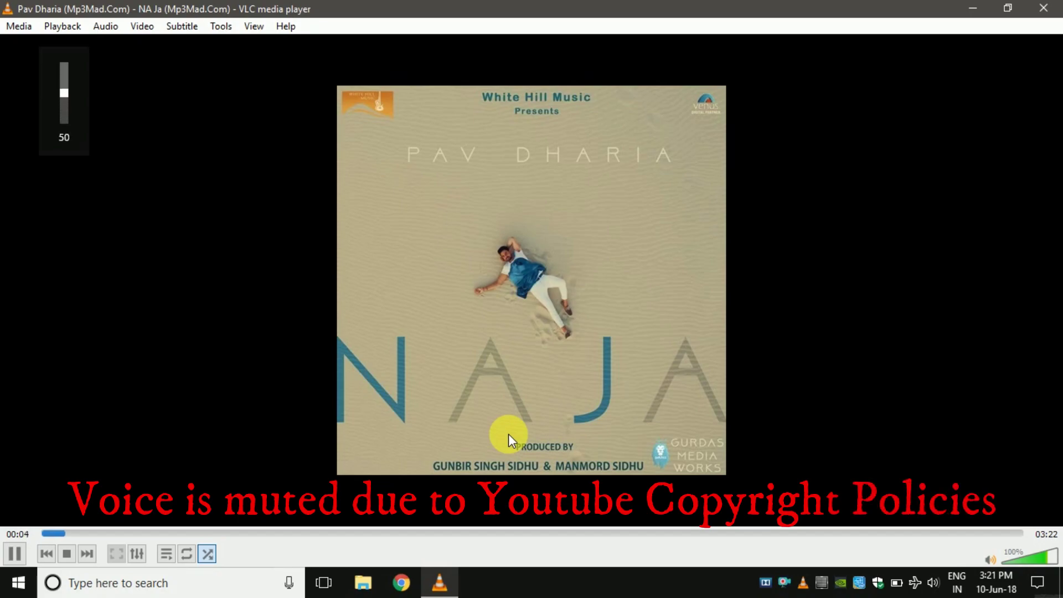
# Minimize VLC media player, reopen the Dolby Digital Plus Profile Editor and switch to the Music profile
pyautogui.click(973, 9)
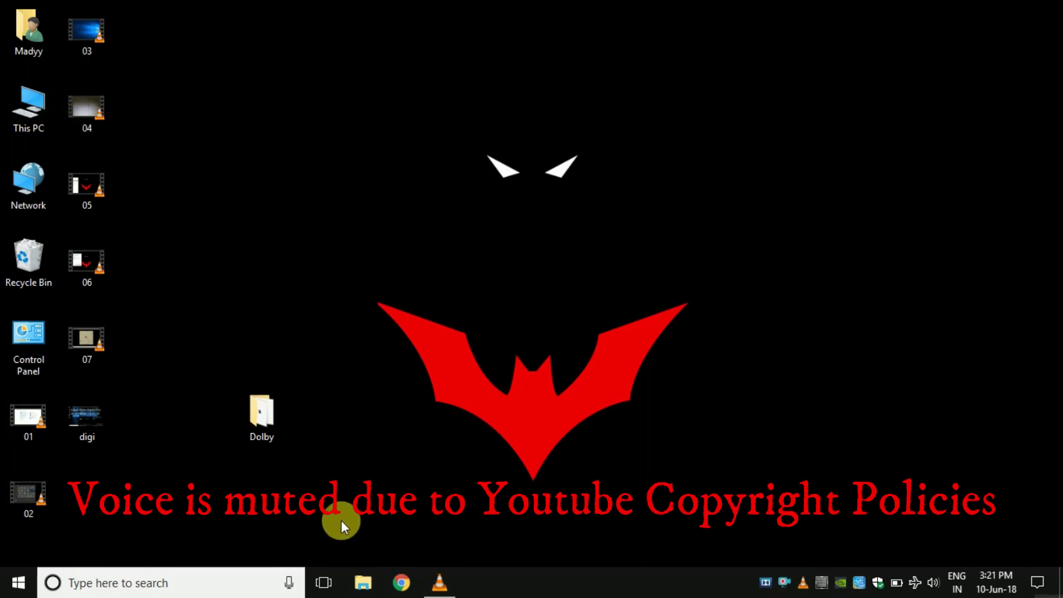
pyautogui.rightClick(766, 584)
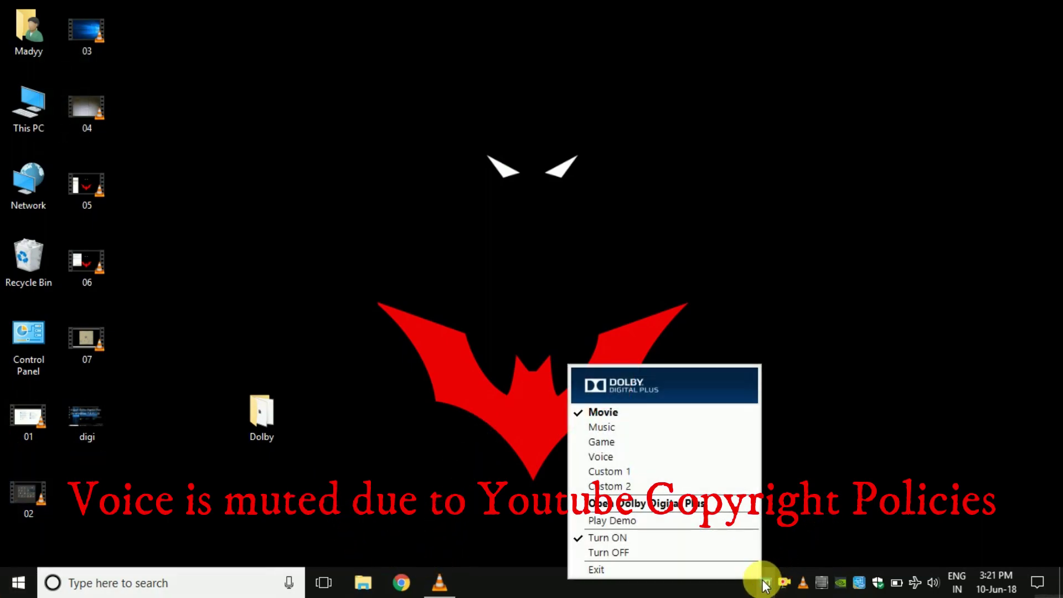
pyautogui.click(641, 505)
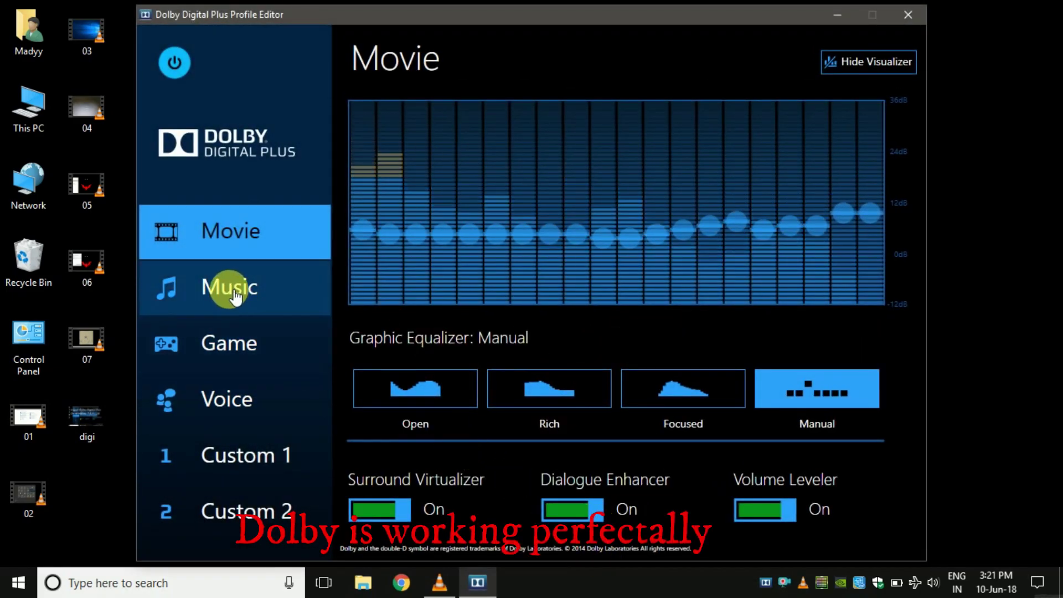
pyautogui.click(234, 293)
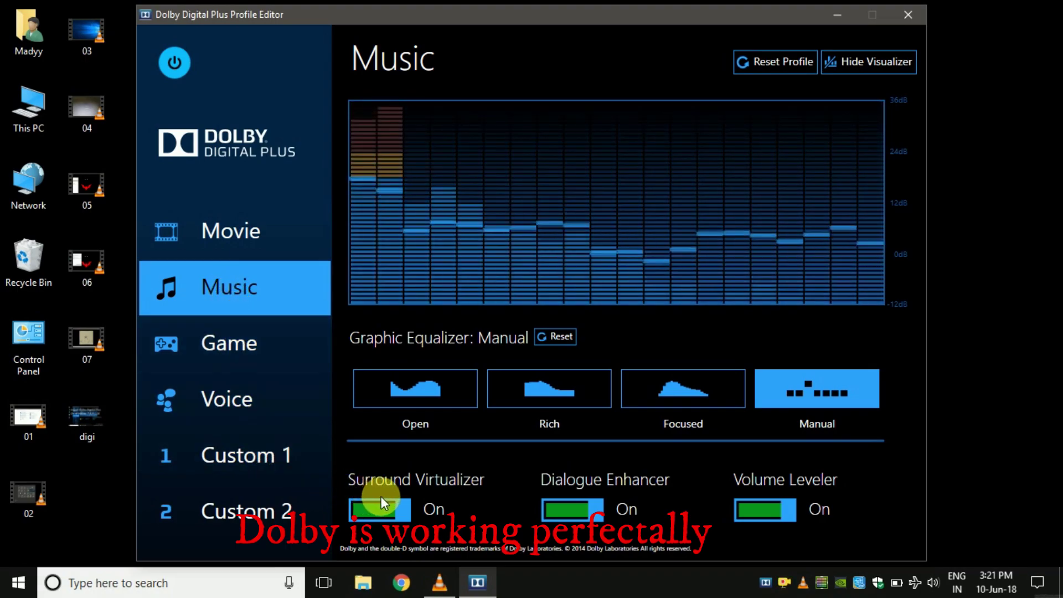
# Turn off the Music profile's Volume Leveler, and toggle its Surround Virtualizer and Dialogue Enhancer off and back on
pyautogui.click(380, 501)
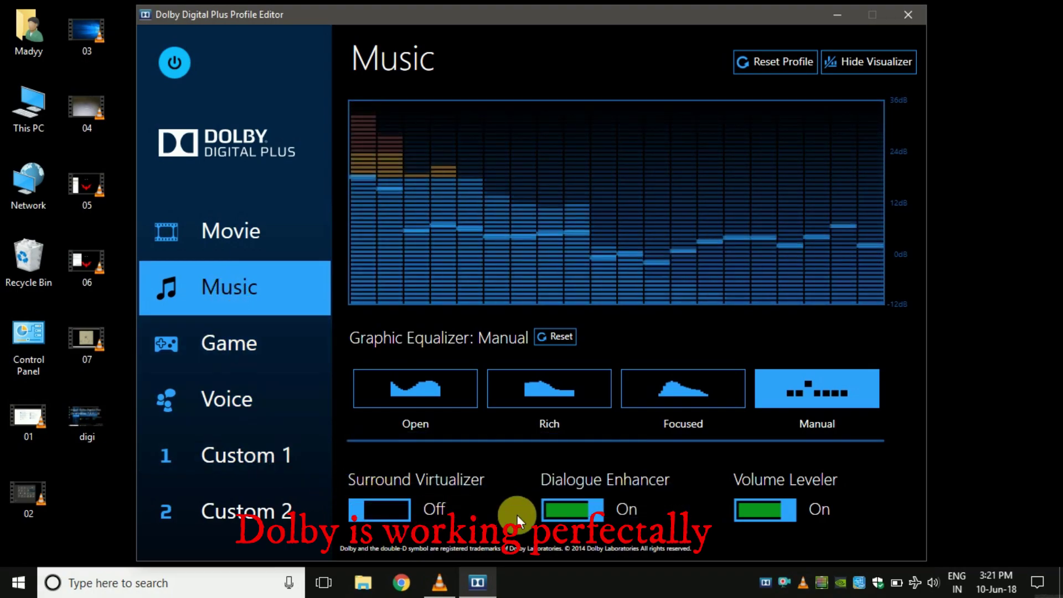
pyautogui.click(576, 510)
pyautogui.click(751, 518)
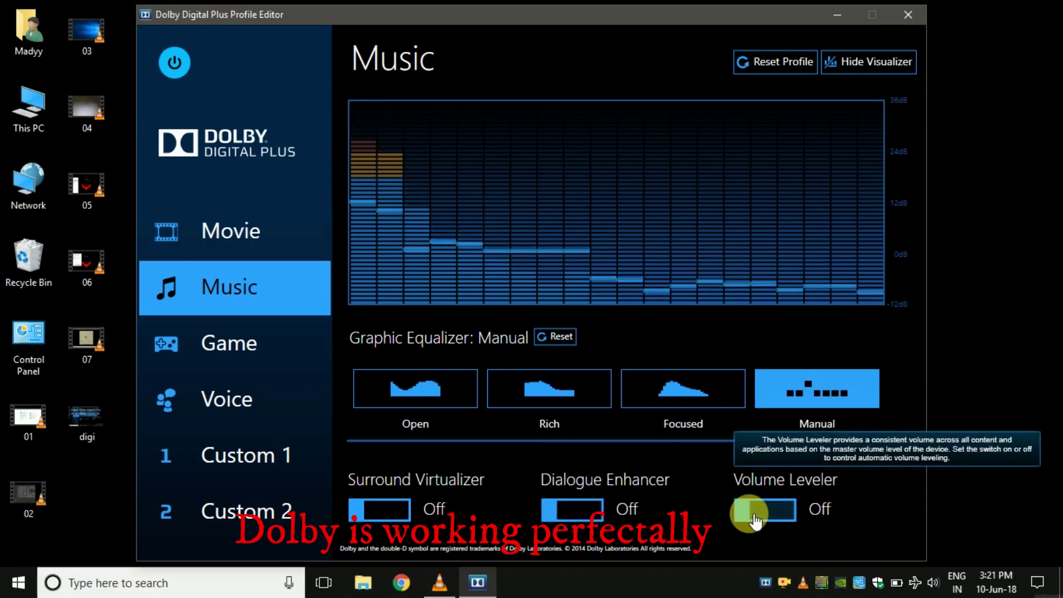
pyautogui.click(392, 522)
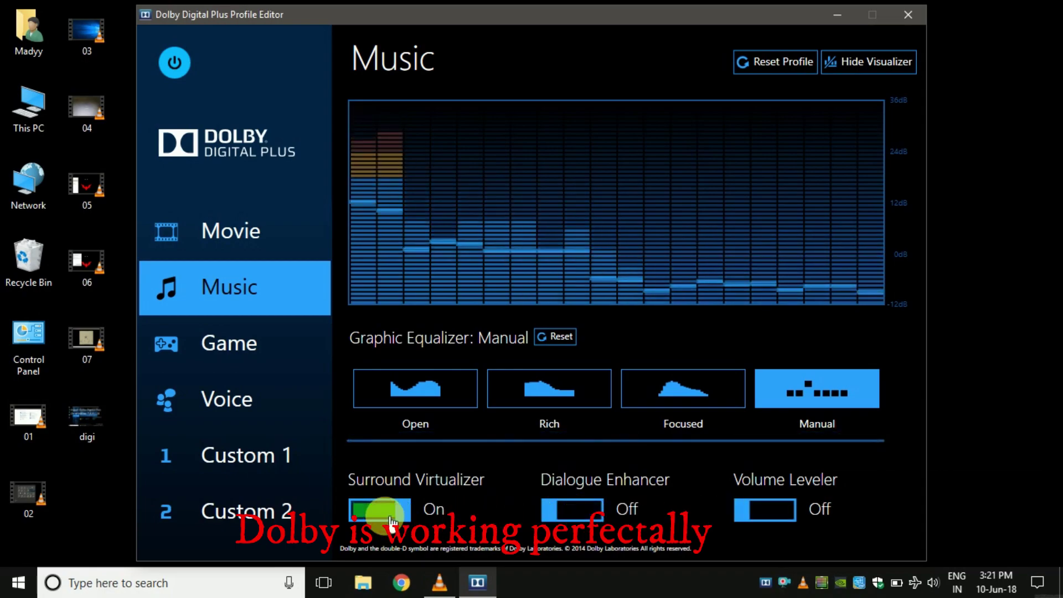
pyautogui.click(562, 508)
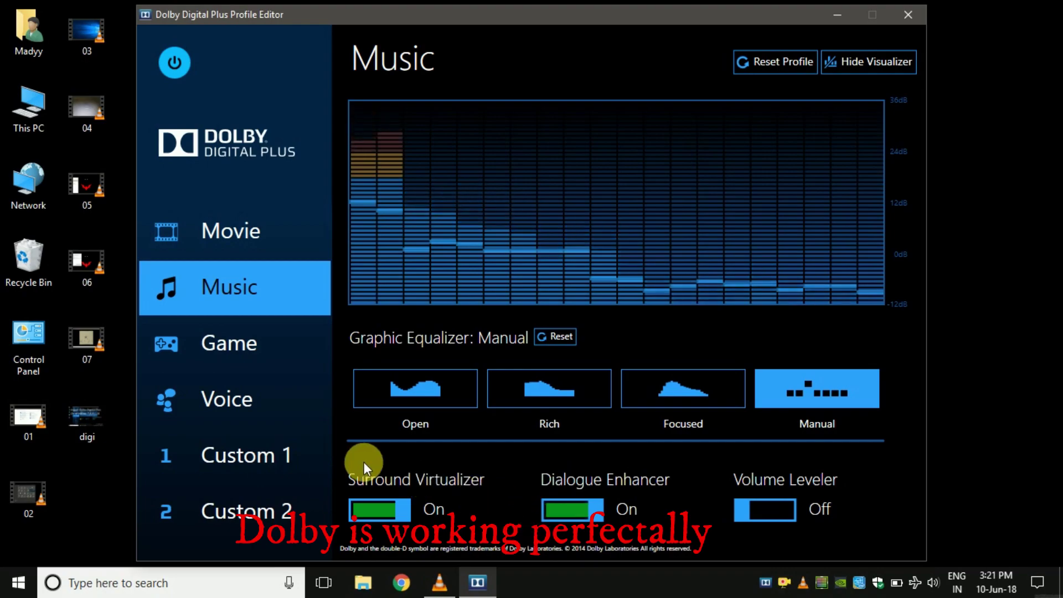
# Try the Game, Voice and Custom 1 profiles during playback, and return to the Music profile
pyautogui.click(231, 358)
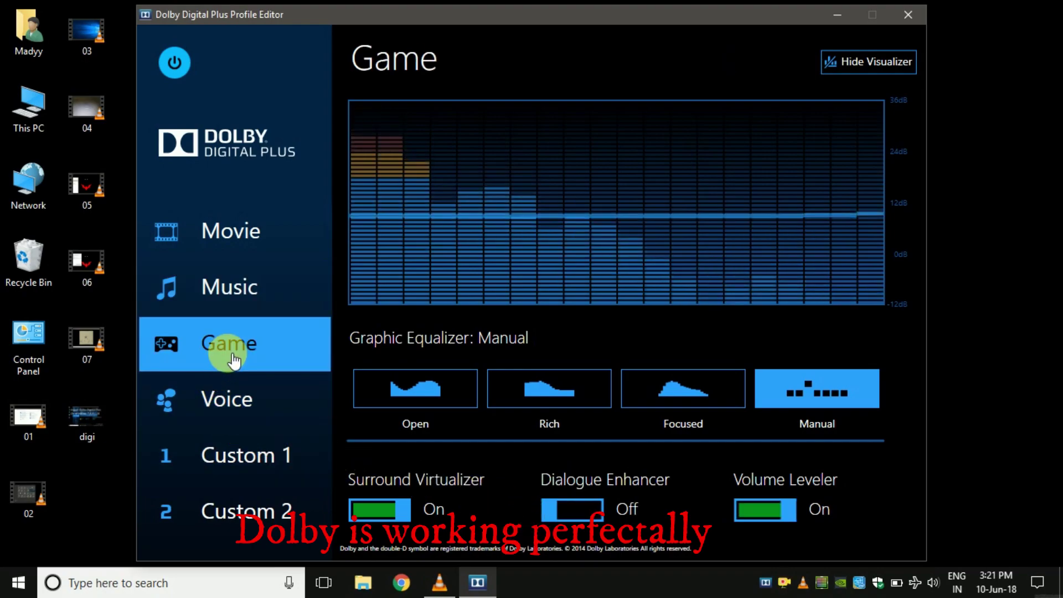
pyautogui.click(232, 392)
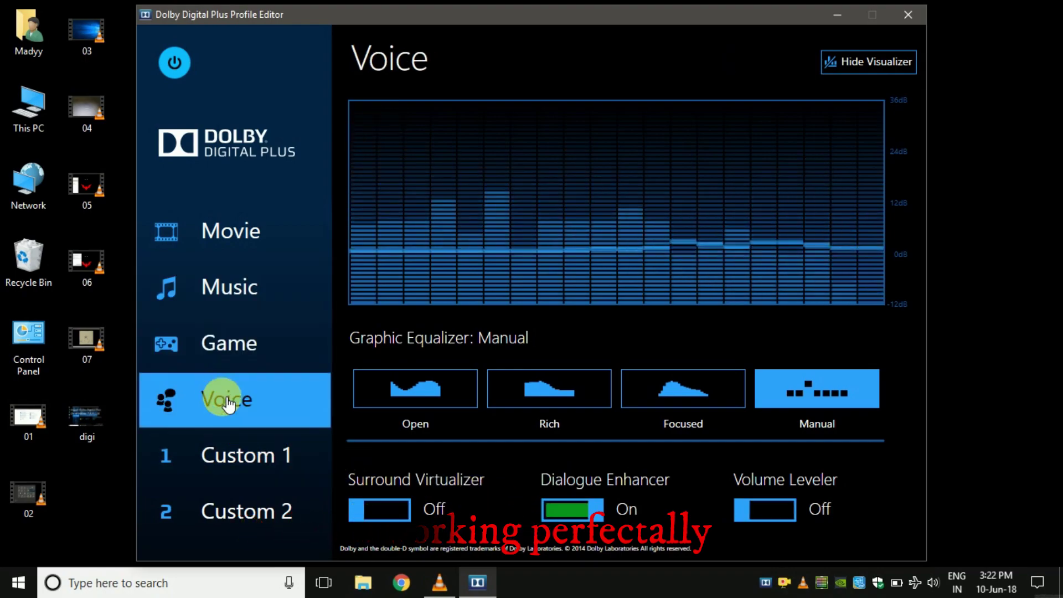
pyautogui.click(240, 443)
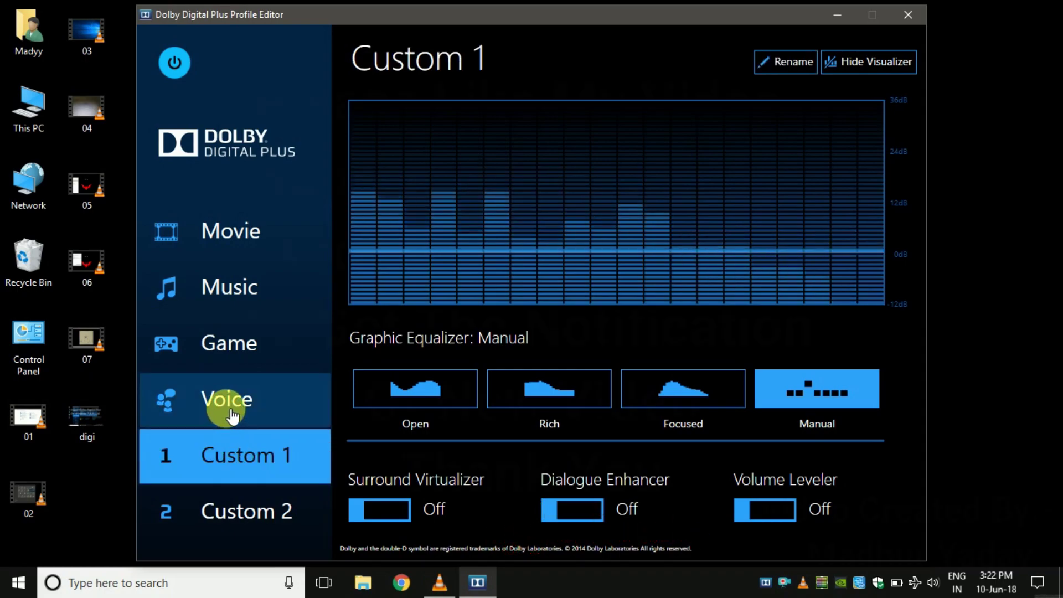
pyautogui.click(232, 414)
pyautogui.click(231, 348)
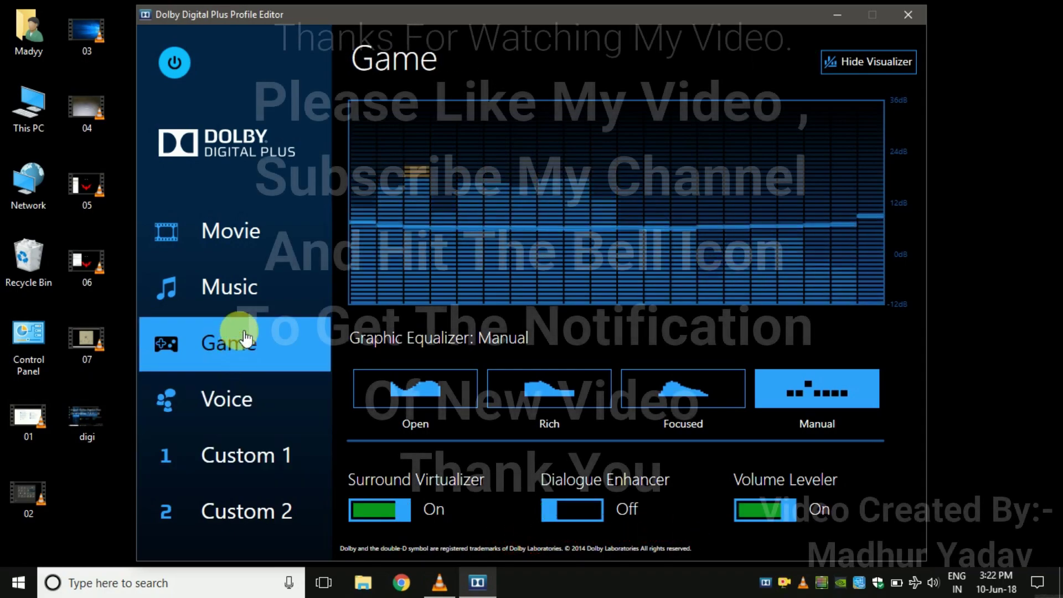
pyautogui.click(250, 303)
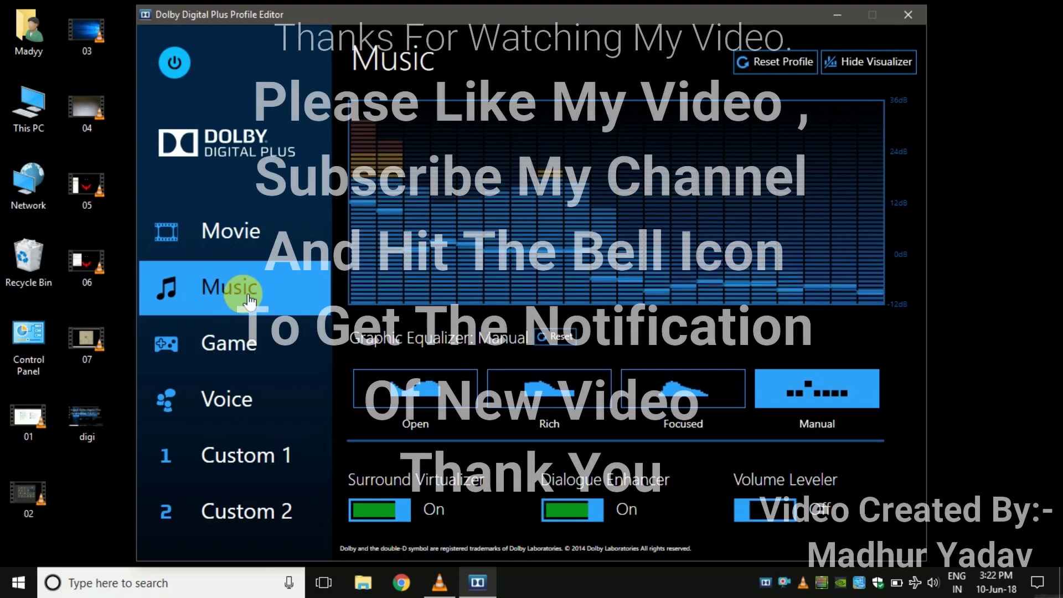